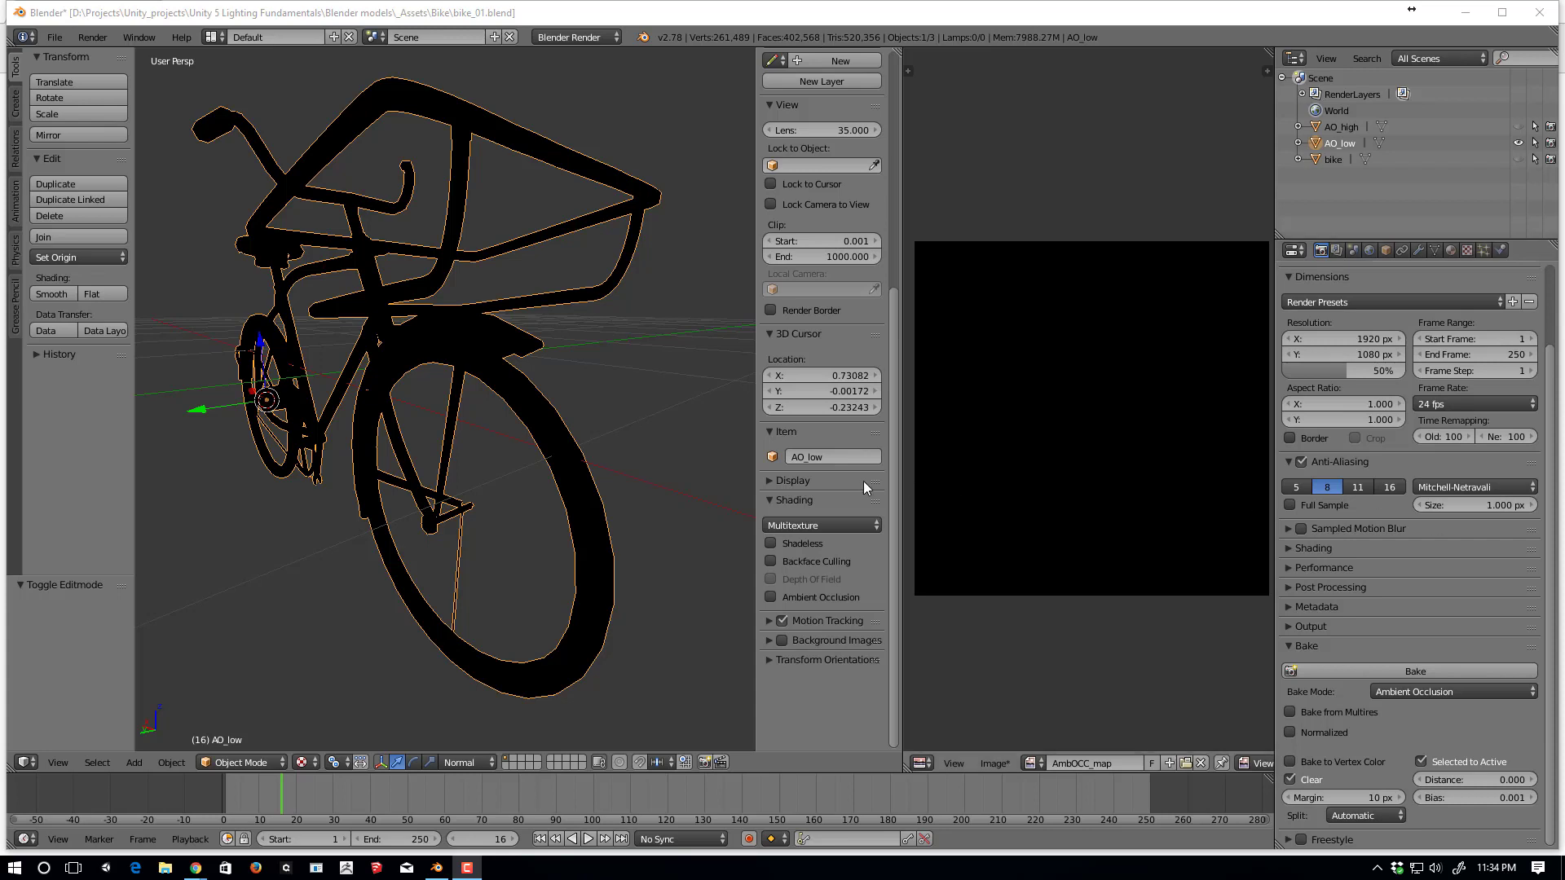
- Switch the AO_low bike from the dark textured look to plain grey solid shading
middle_click_drag(504, 453, 543, 404)
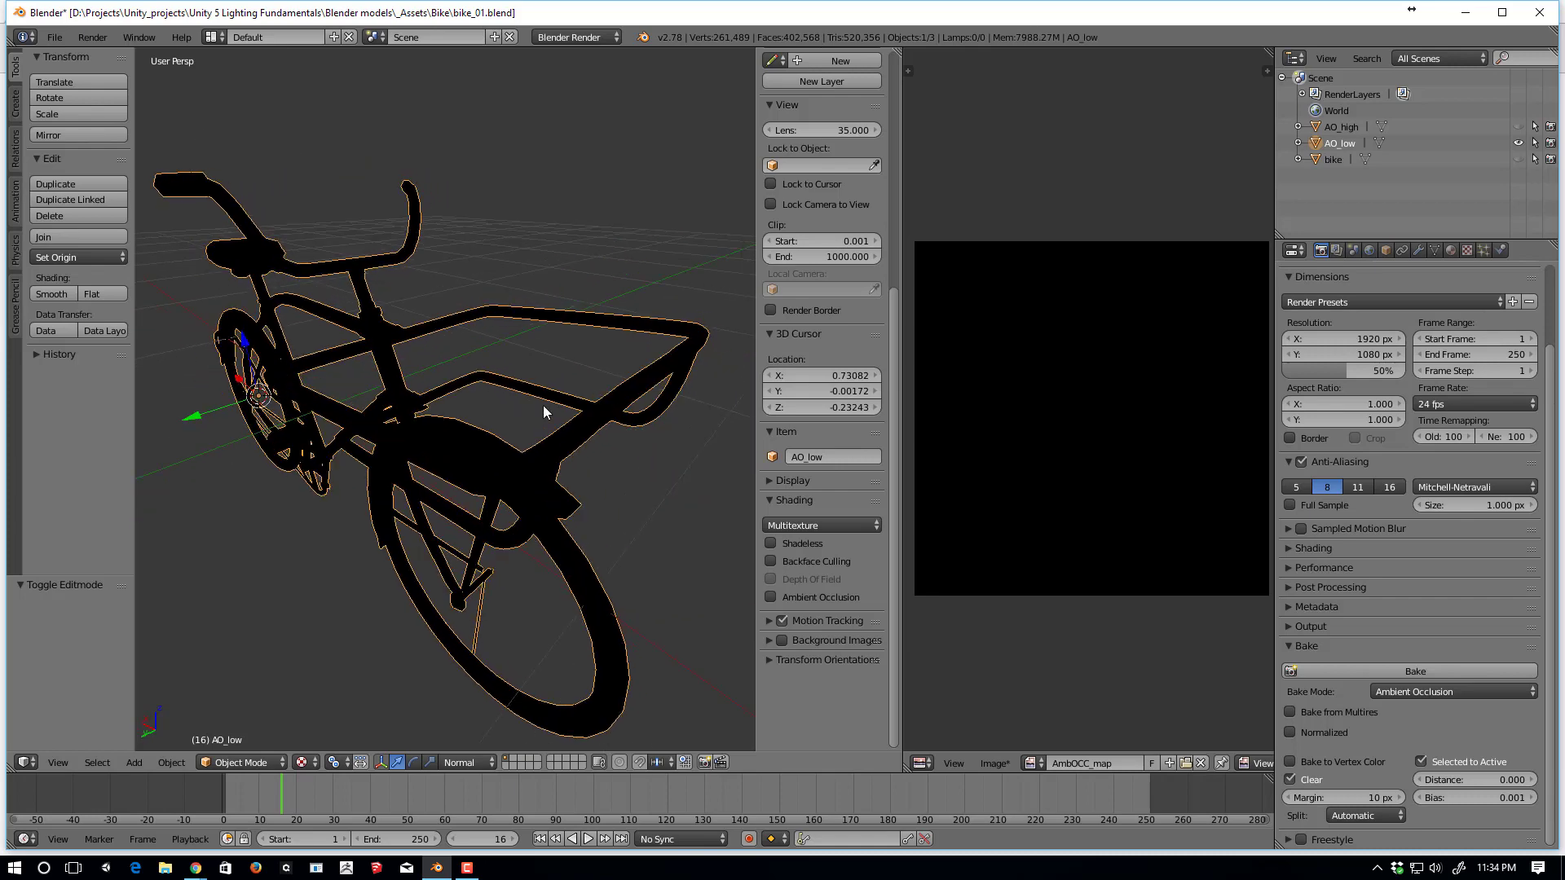
scroll(543, 404, "down", 4)
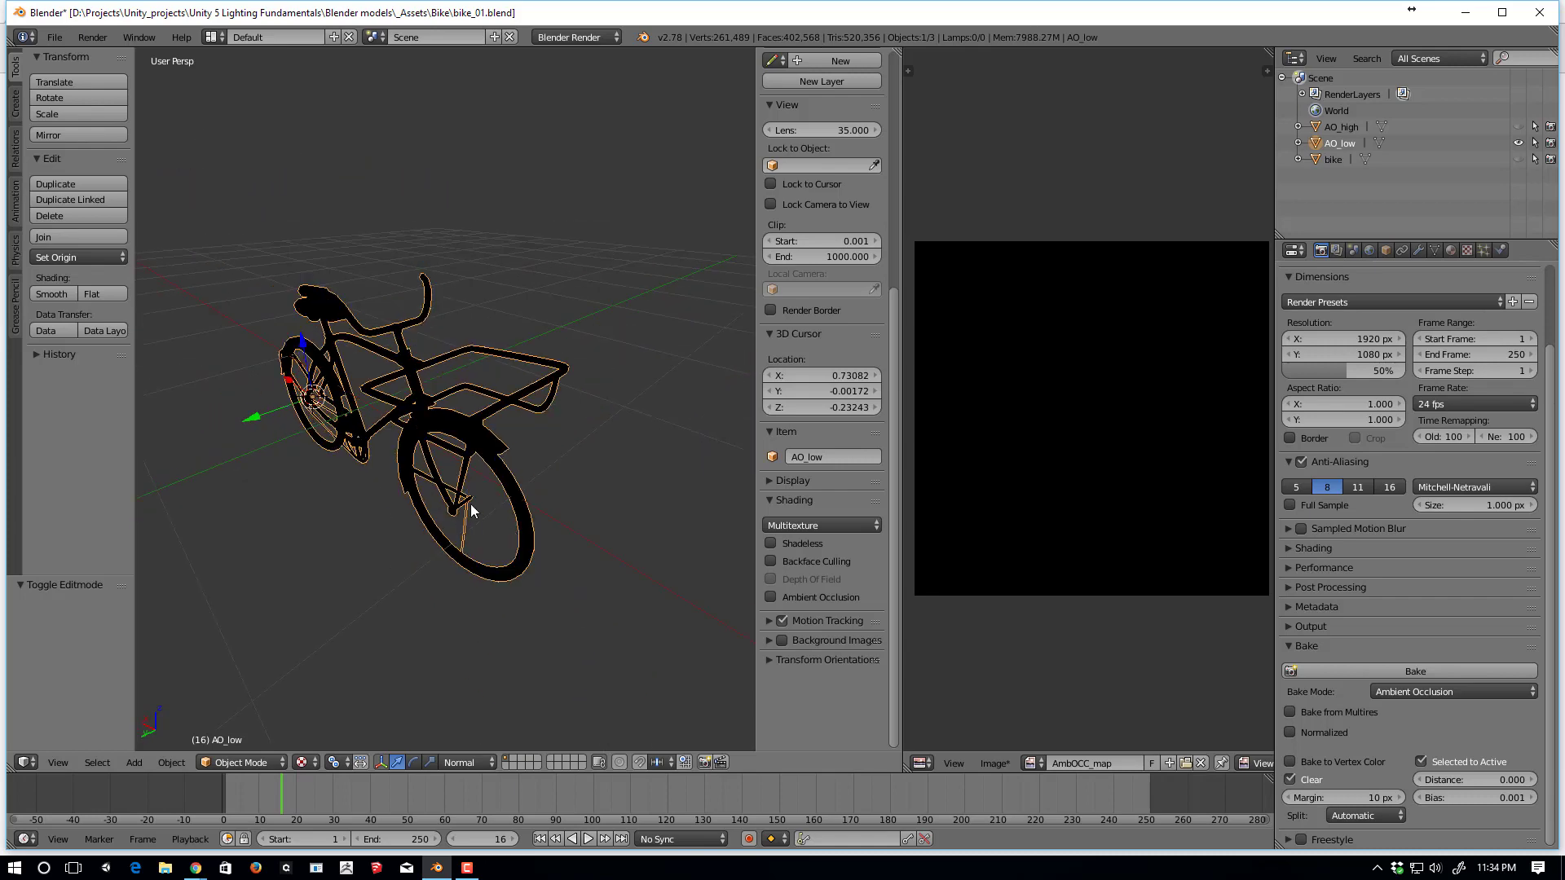
mouse_move(471, 504)
middle_mouse_down()
mouse_move(459, 429)
mouse_move(479, 496)
mouse_move(465, 465)
mouse_move(481, 471)
mouse_move(483, 453)
mouse_move(599, 574)
middle_mouse_up()
key("alt+z")
scroll(465, 465, "up", 2)
middle_click_drag(533, 477, 441, 387)
mouse_move(386, 513)
middle_mouse_down()
mouse_move(374, 300)
mouse_move(386, 492)
mouse_move(361, 508)
middle_mouse_up()
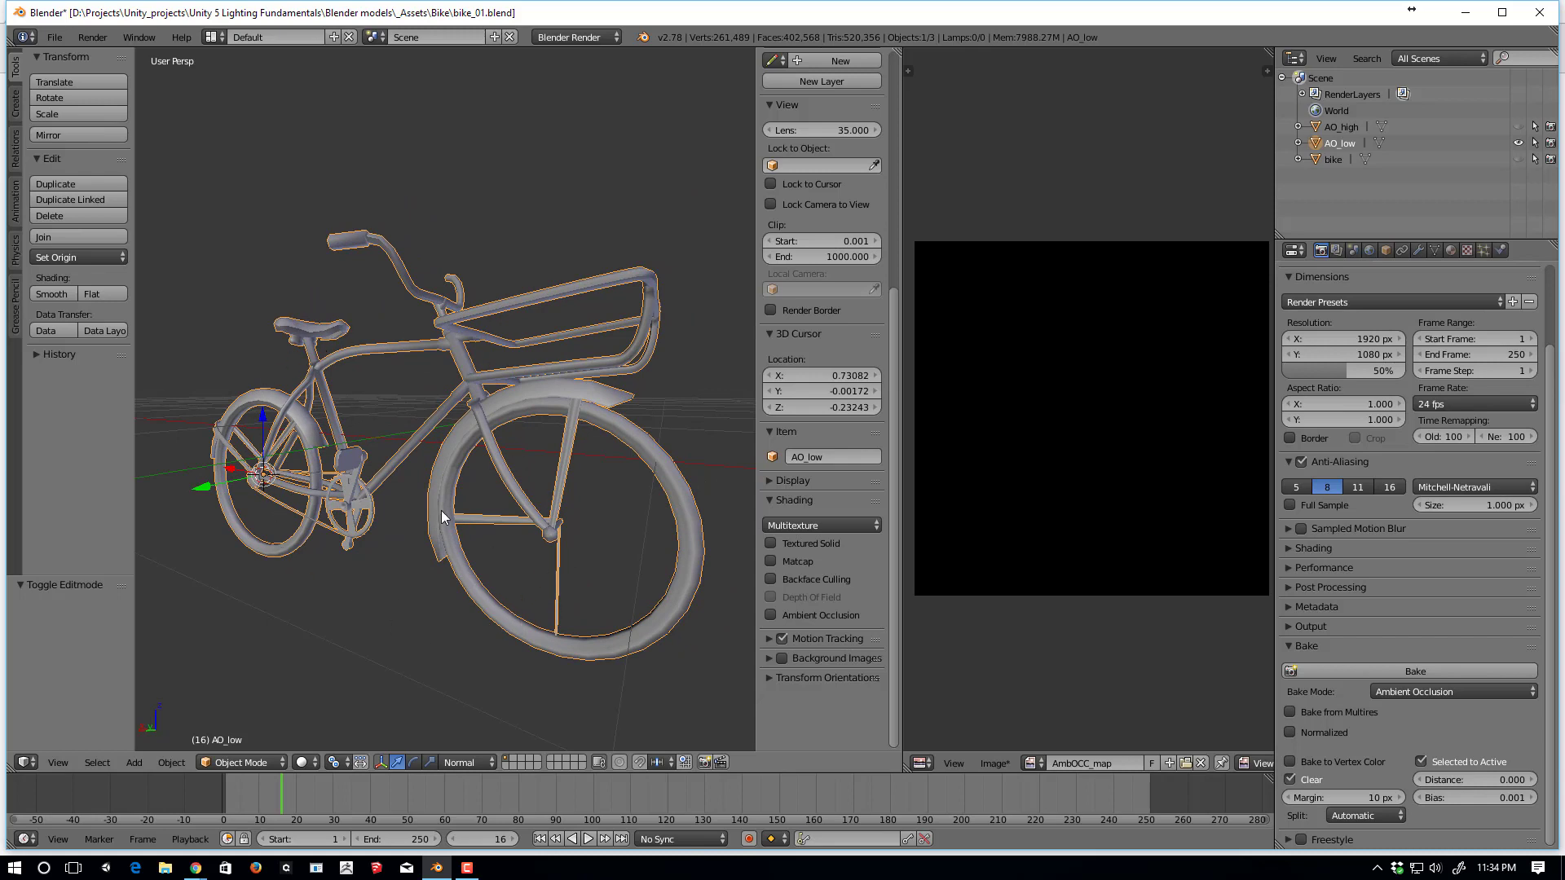
middle_click_drag(414, 469, 423, 484)
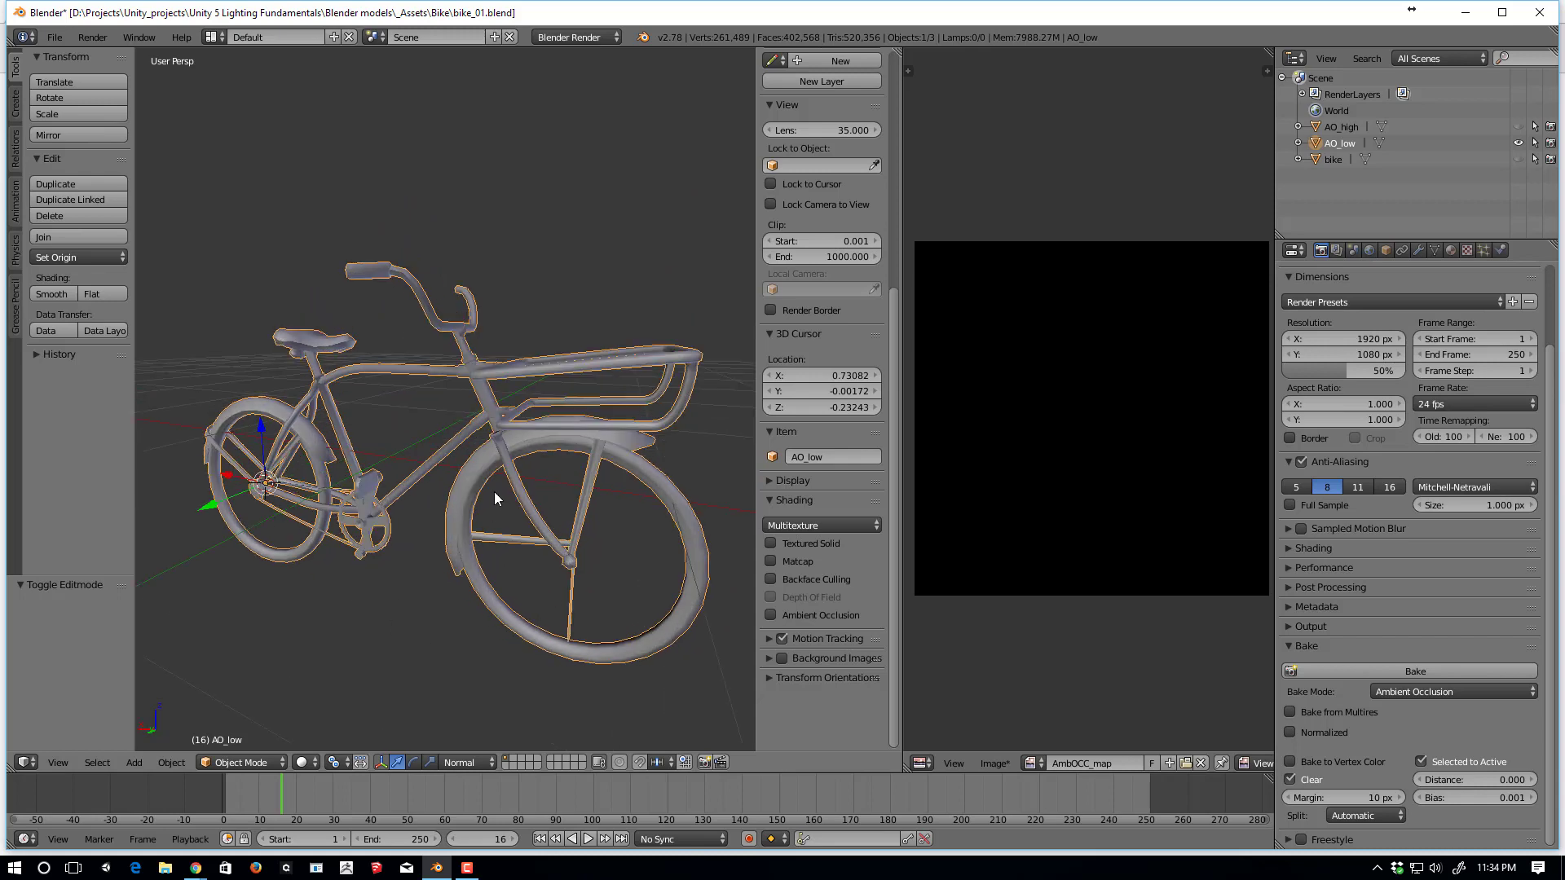
key("Tab")
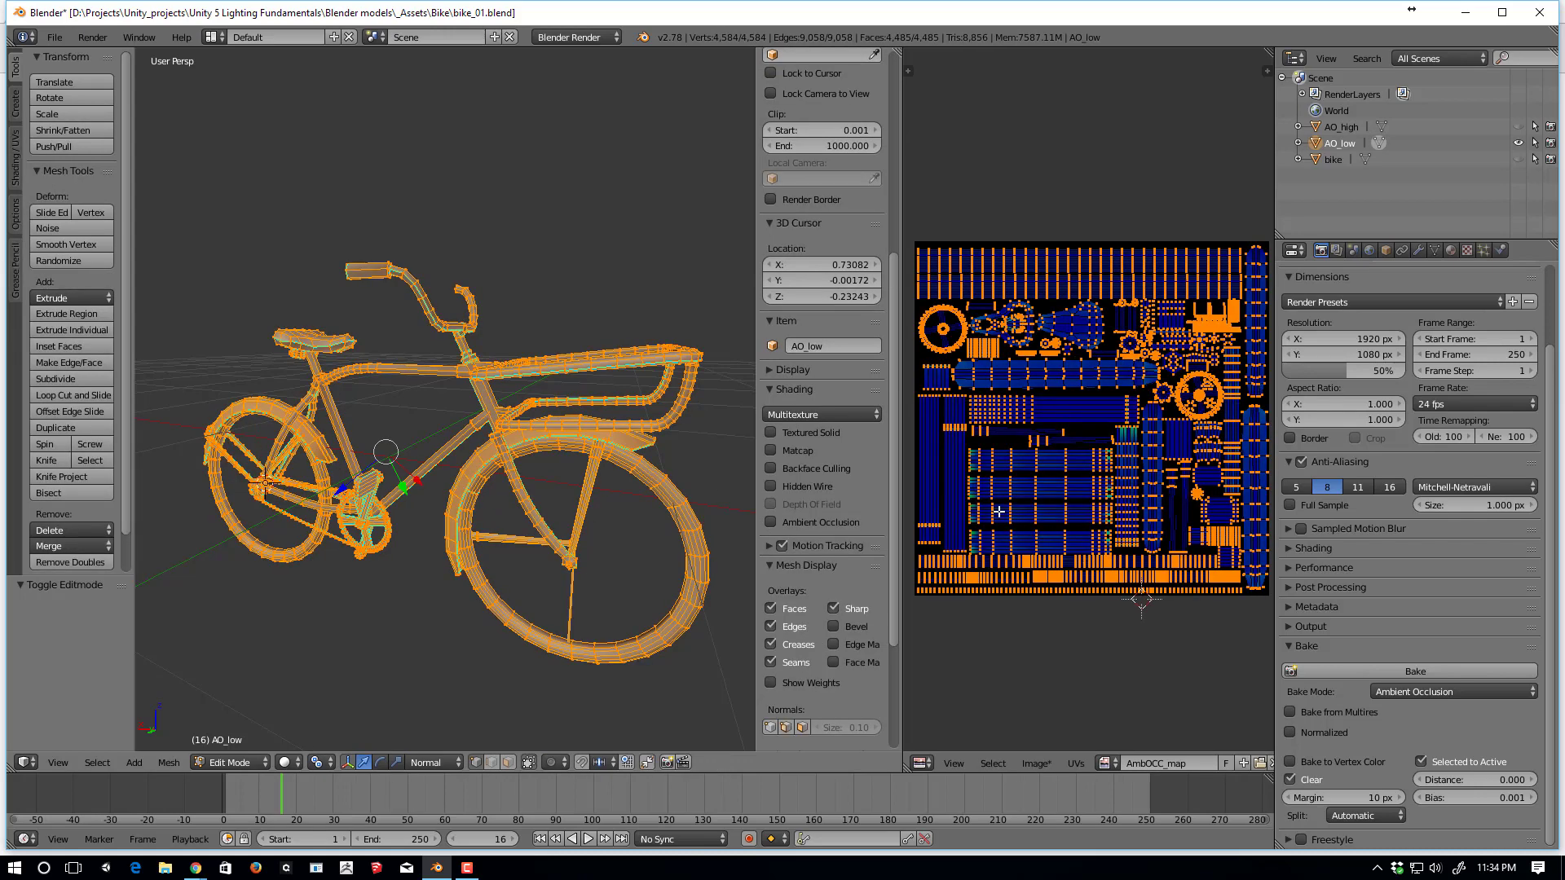
key("Tab")
middle_click_drag(507, 489, 404, 512)
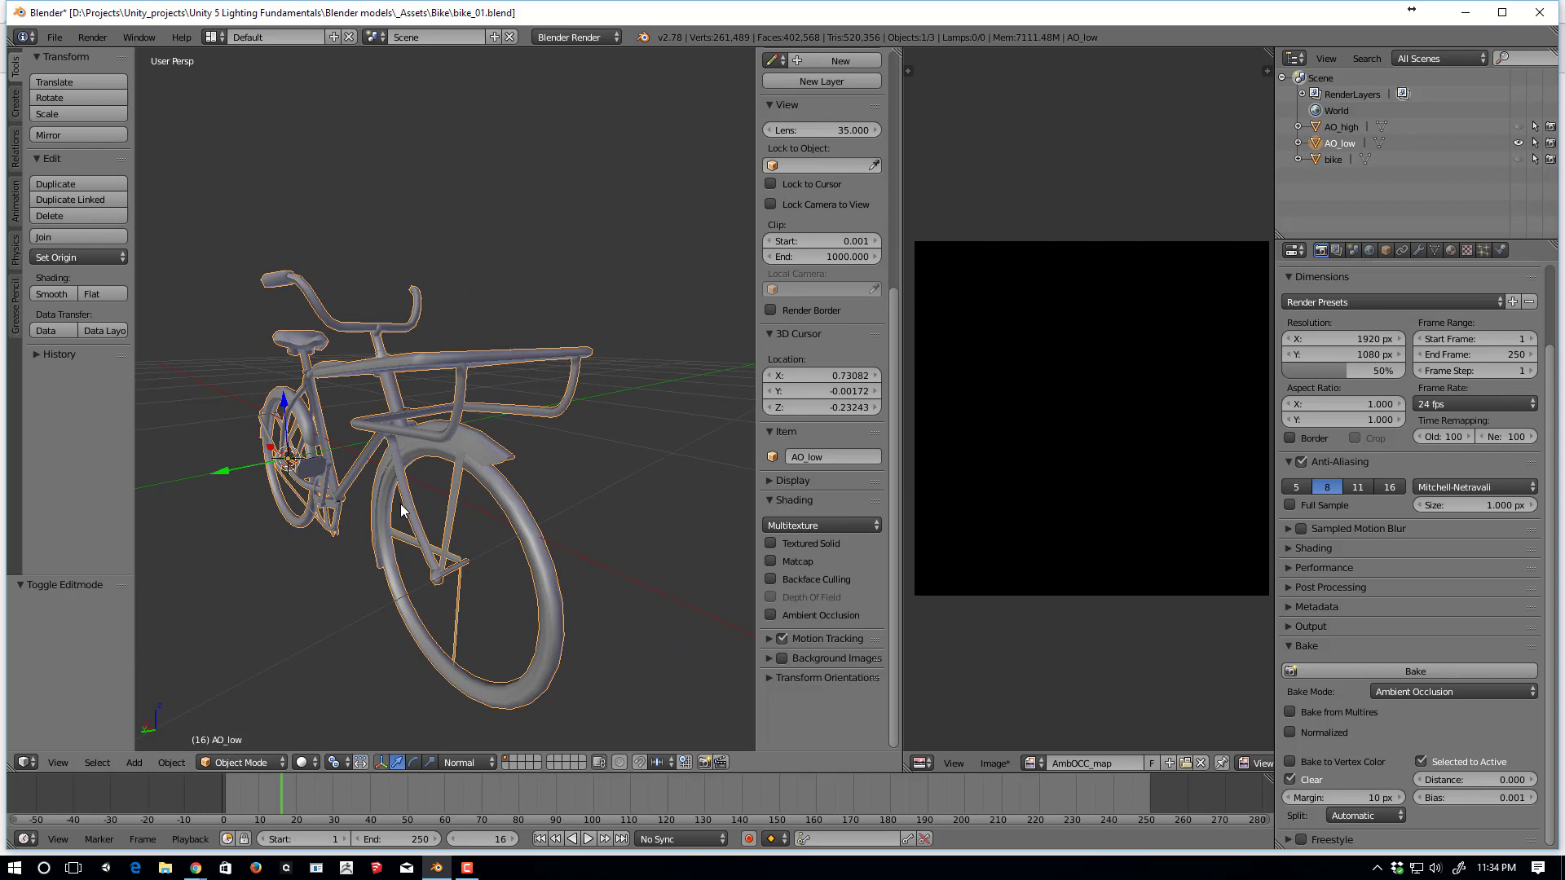
middle_click_drag(534, 375, 537, 390)
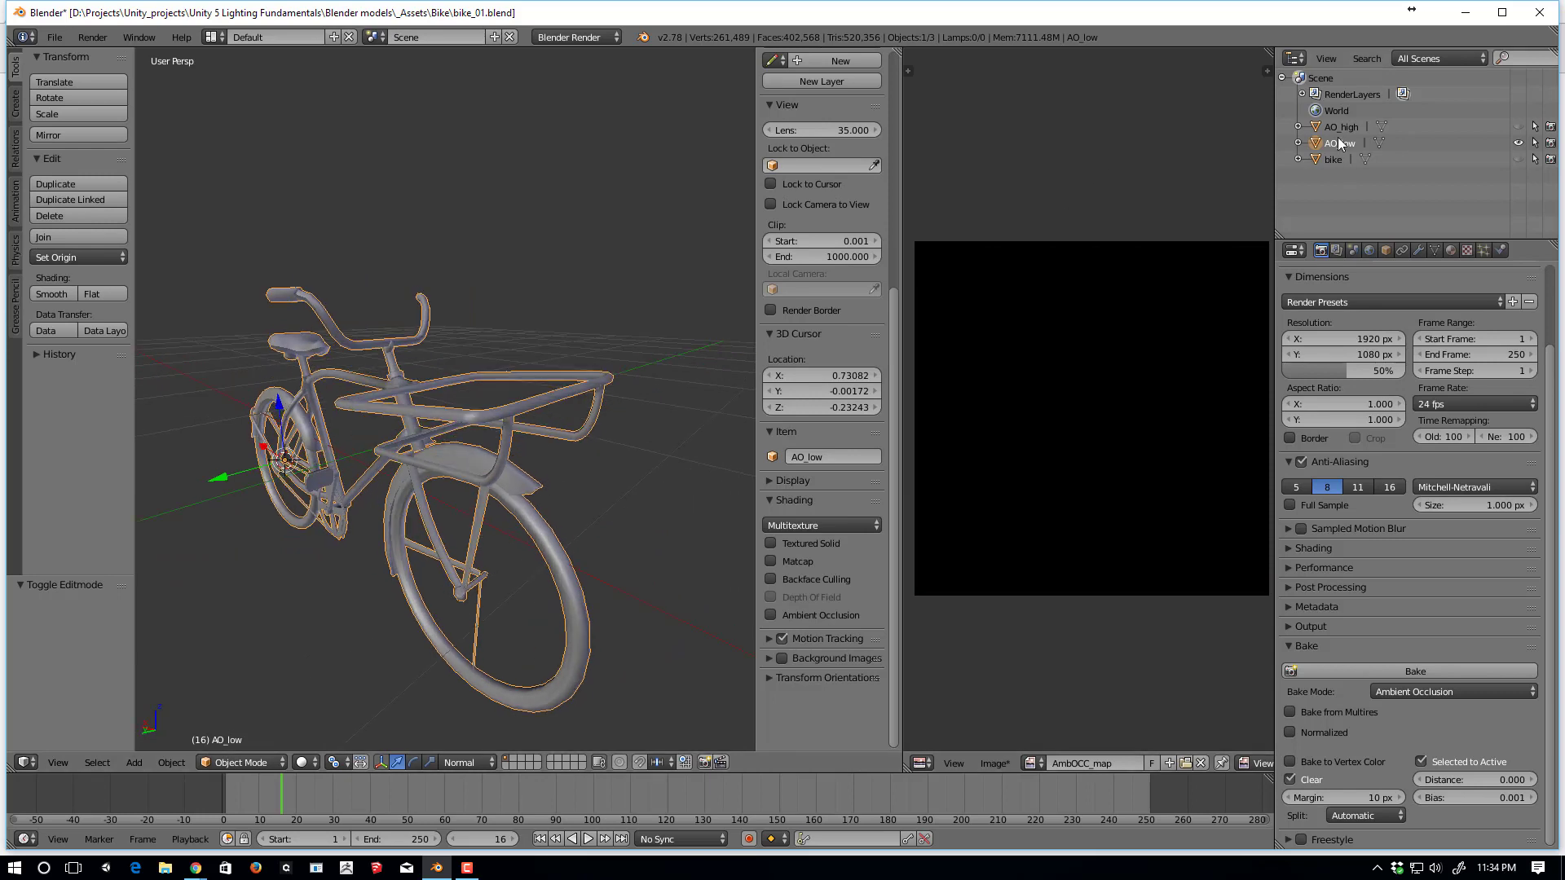
- Hide AO_low and show AO_high, inspecting the high-poly bike from several angles
left_click(1517, 143)
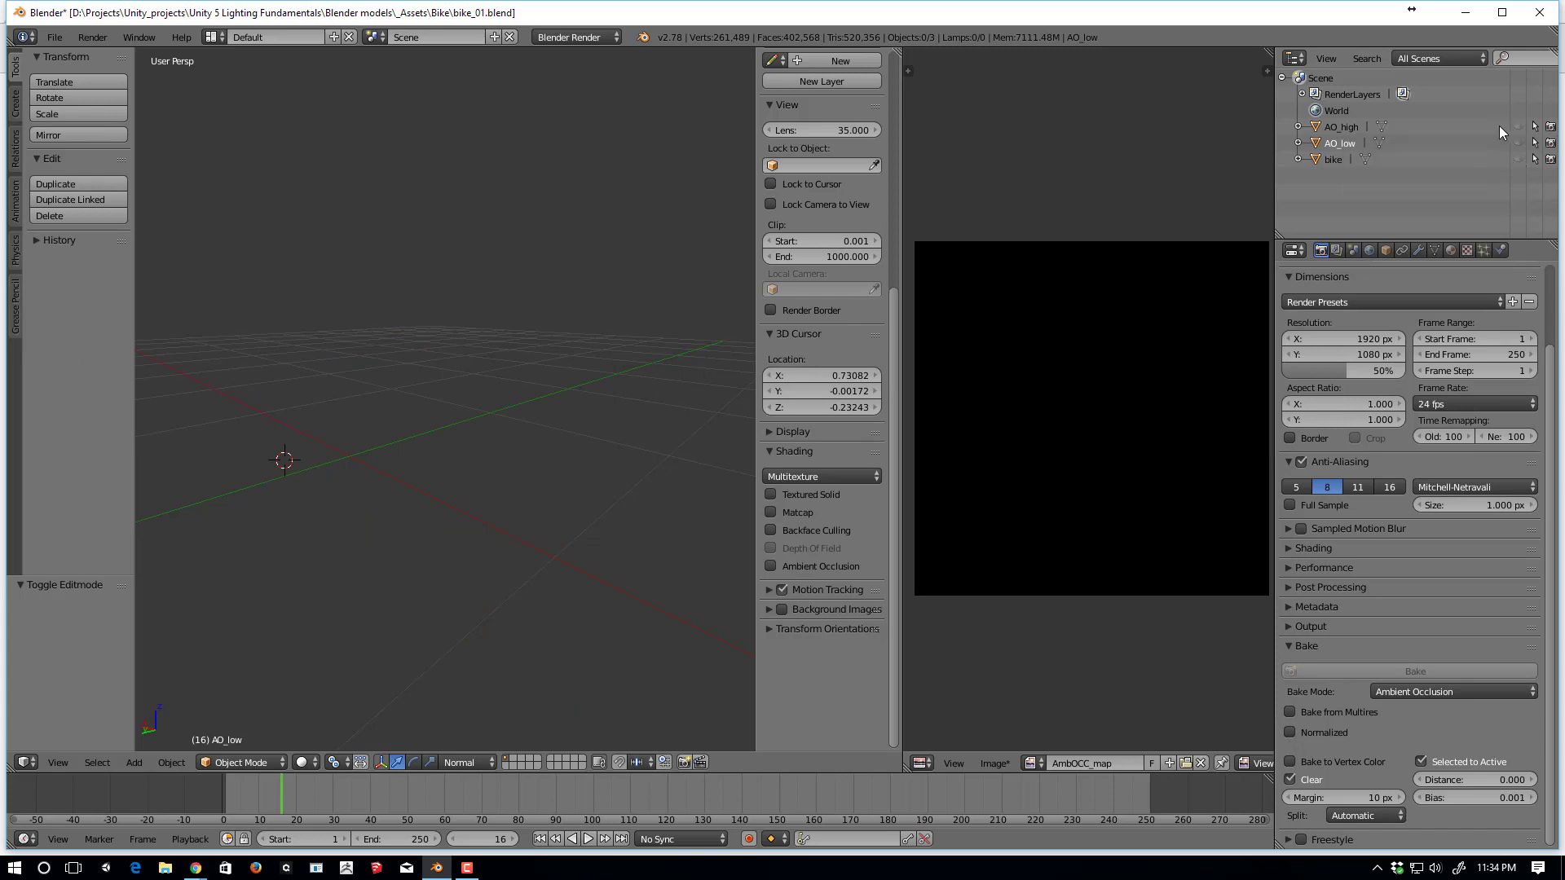
left_click(1518, 127)
middle_click_drag(747, 326, 516, 485)
middle_click_drag(357, 419, 463, 418)
scroll(424, 351, "up", 3)
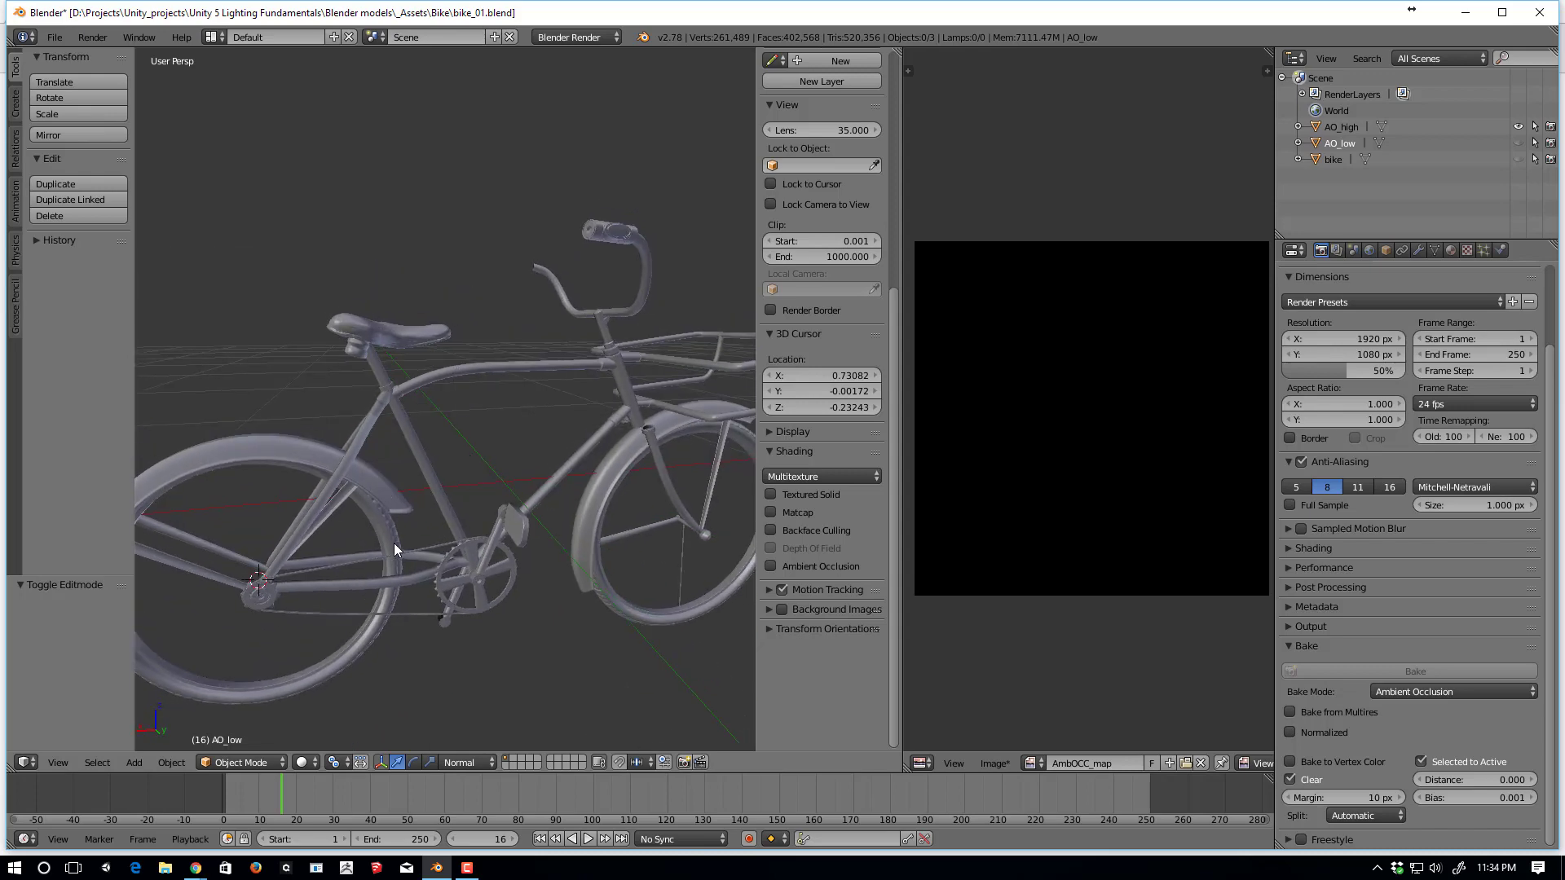
scroll(393, 543, "down", 3)
middle_click_drag(393, 543, 389, 599)
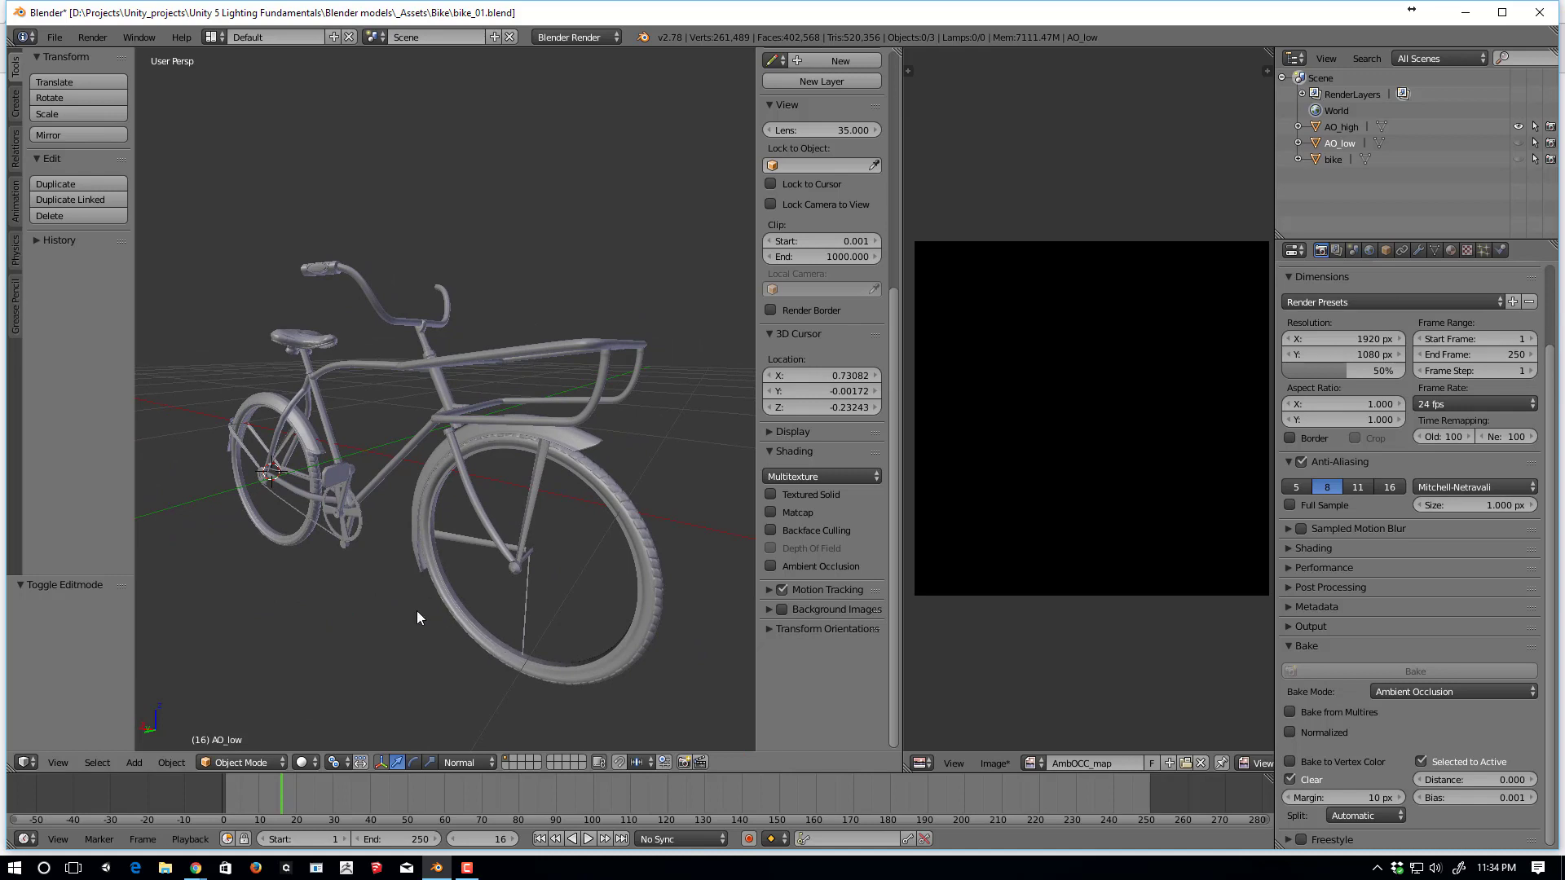
- Make AO_low visible again alongside AO_high and check the rear rack
left_click(1517, 142)
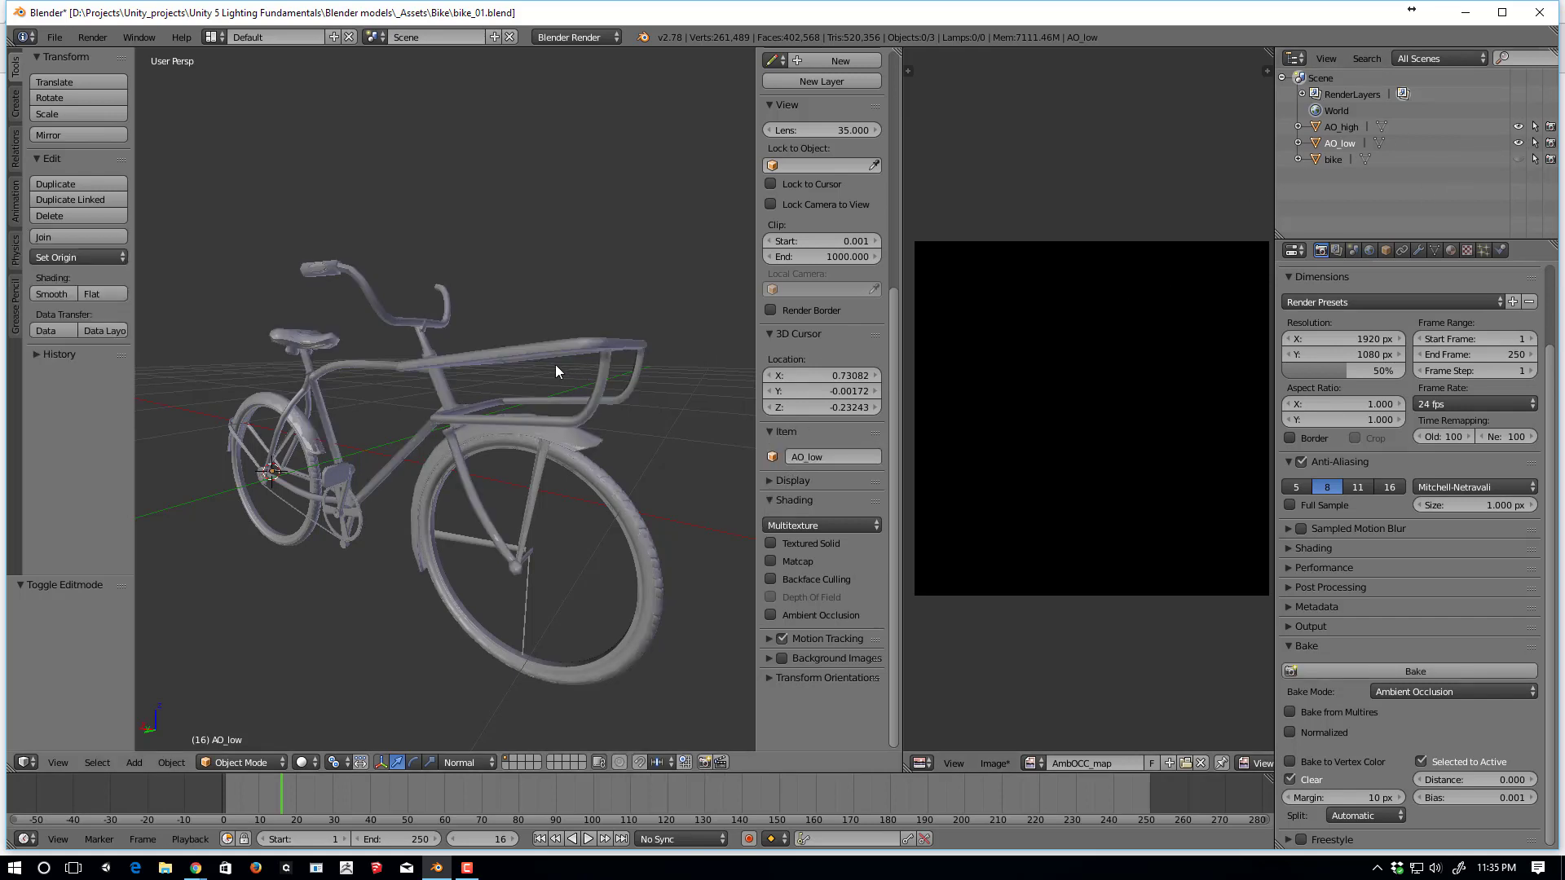
mouse_move(559, 367)
middle_mouse_down()
mouse_move(541, 391)
mouse_move(564, 389)
mouse_move(540, 378)
mouse_move(550, 388)
middle_mouse_up()
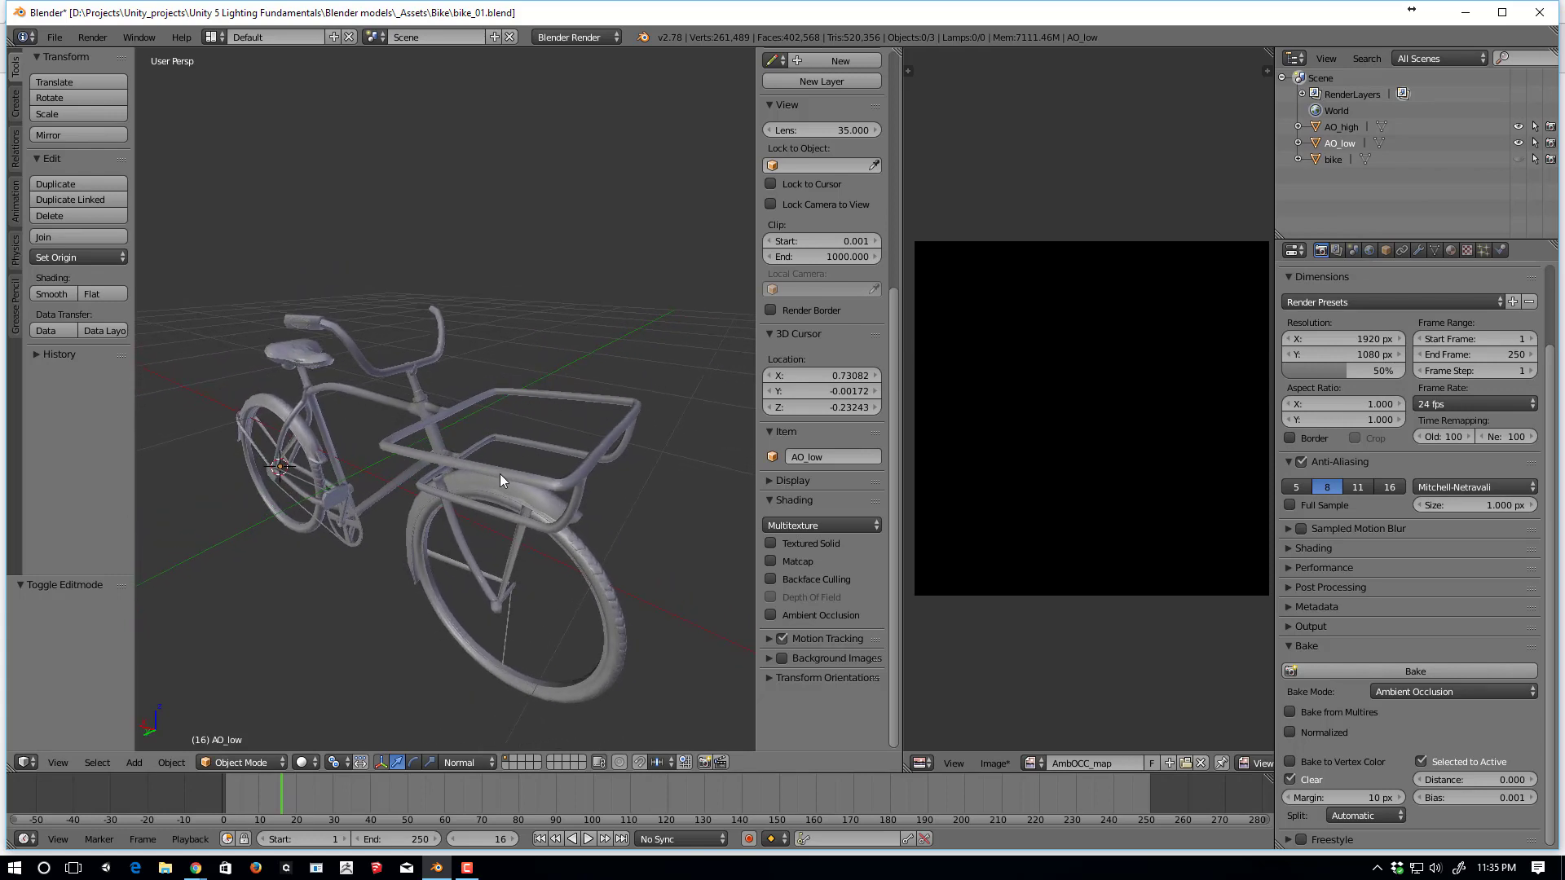
middle_click_drag(501, 473, 521, 383)
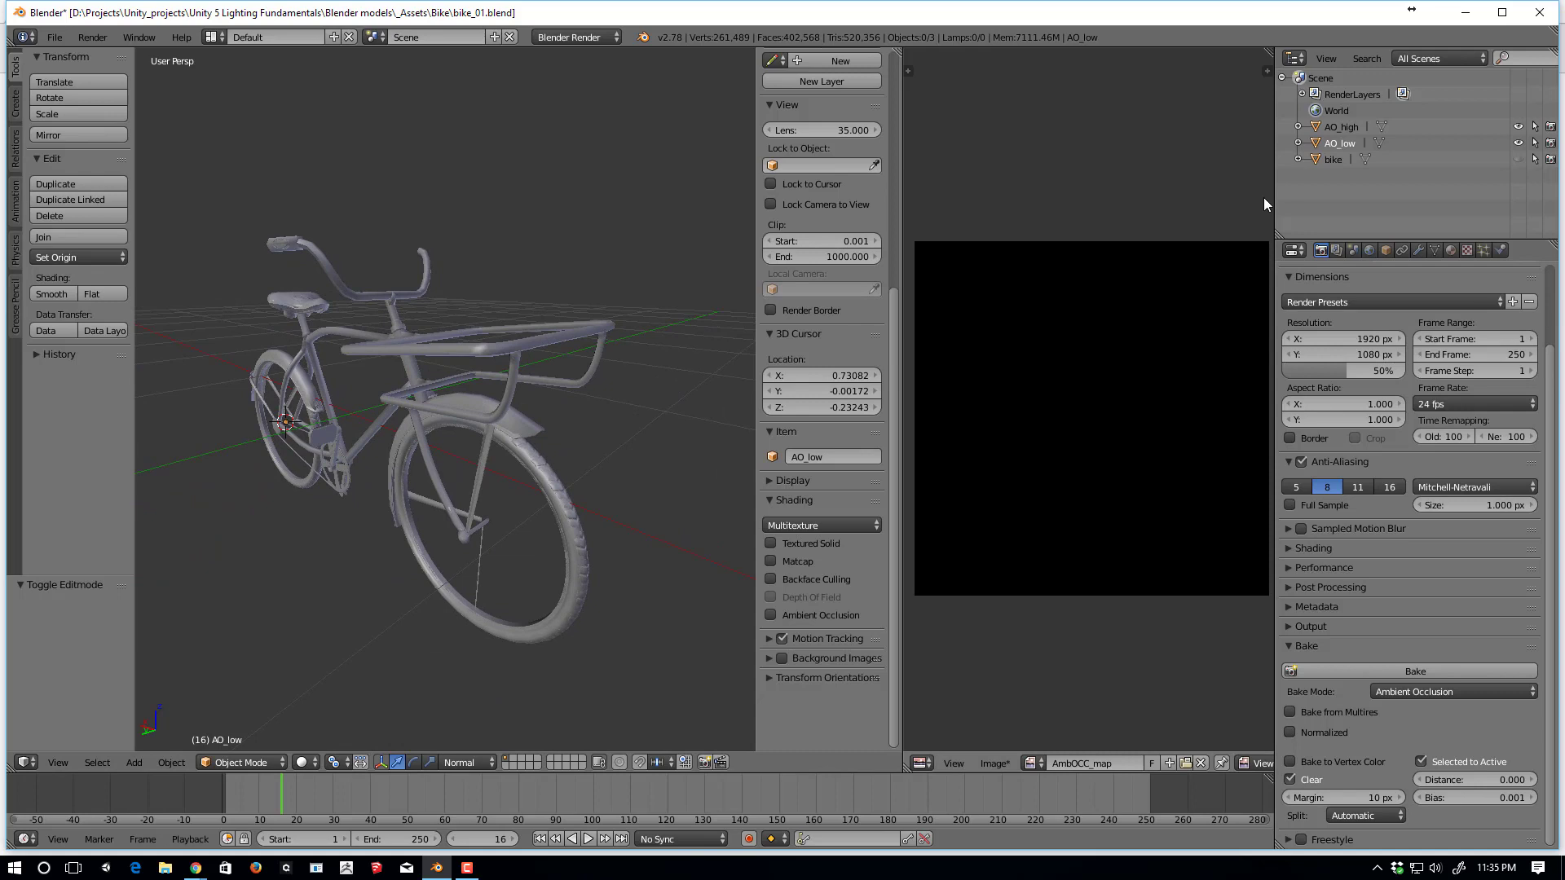
- Select AO_high, then AO_low as active, and bake ambient occlusion into AmbOCC_map
middle_click_drag(743, 351, 538, 424)
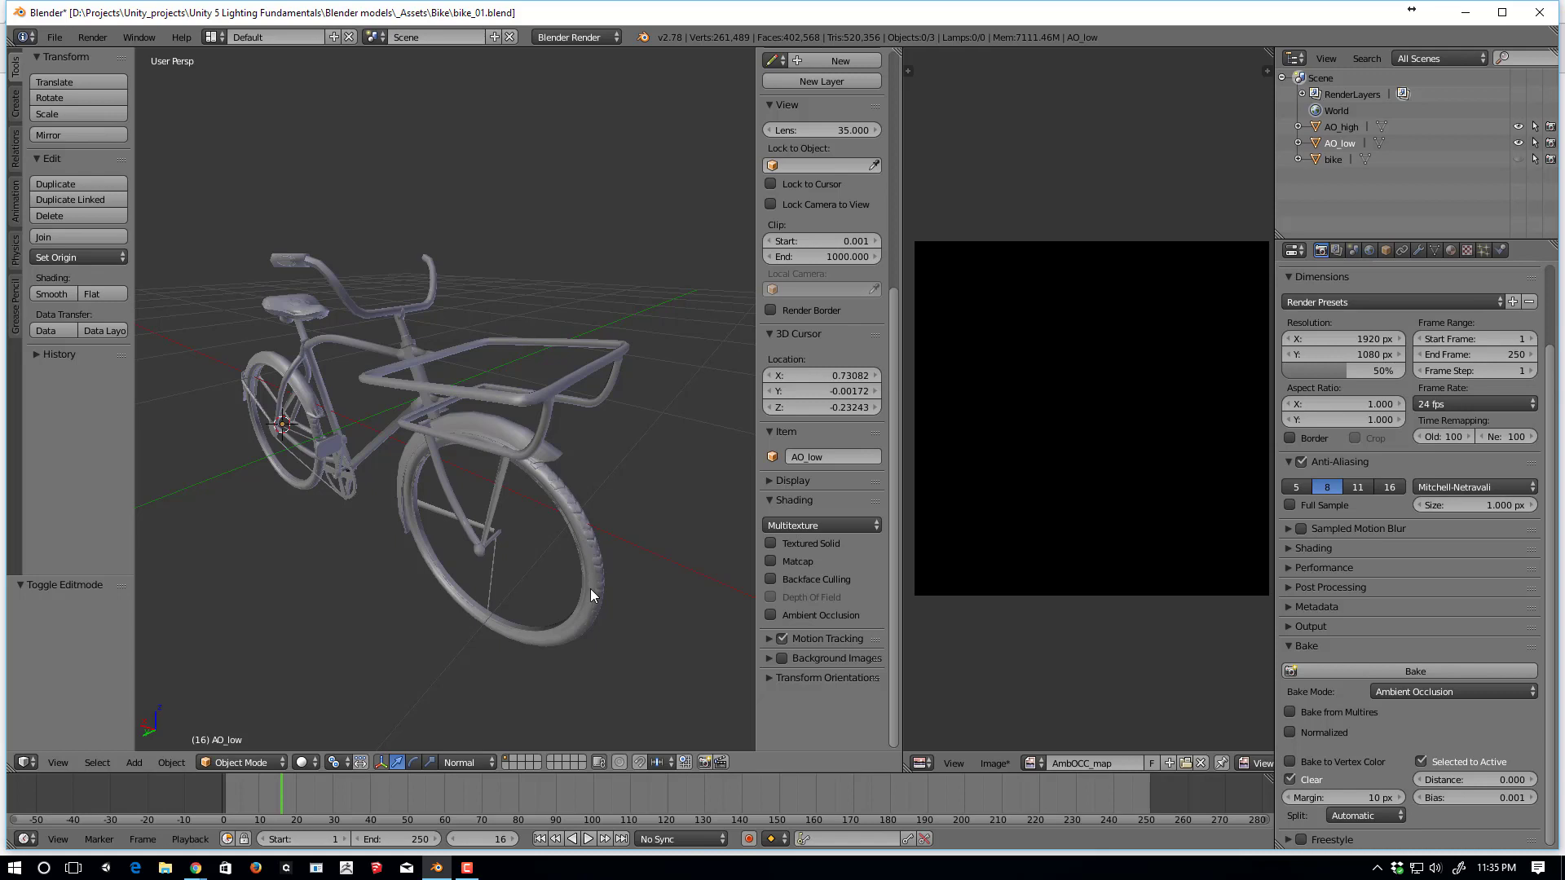
left_click(1341, 126)
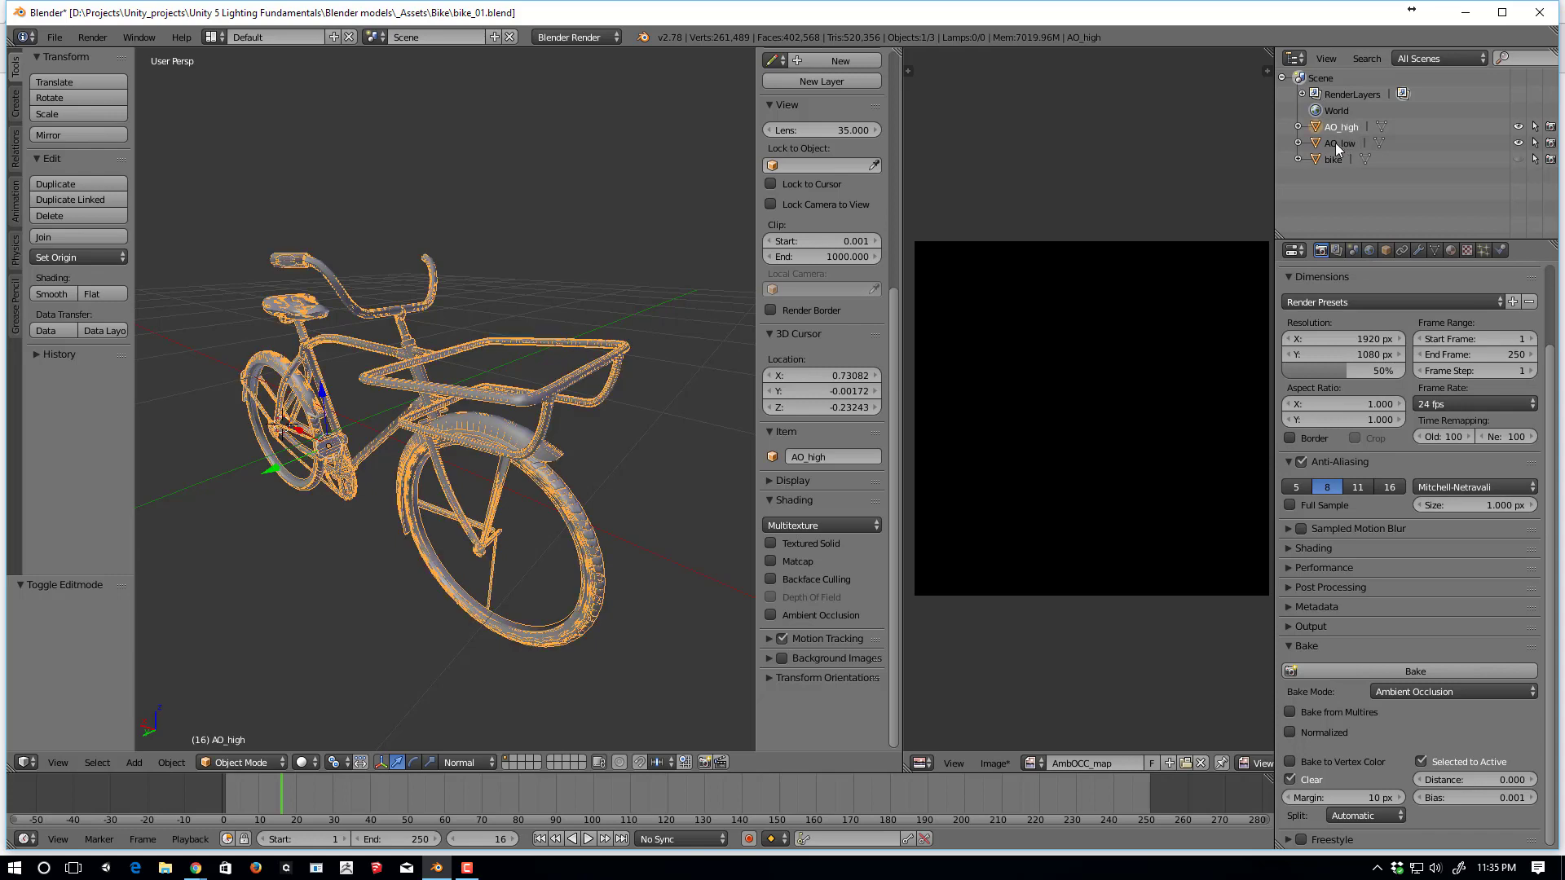
left_click(1335, 143, "ctrl")
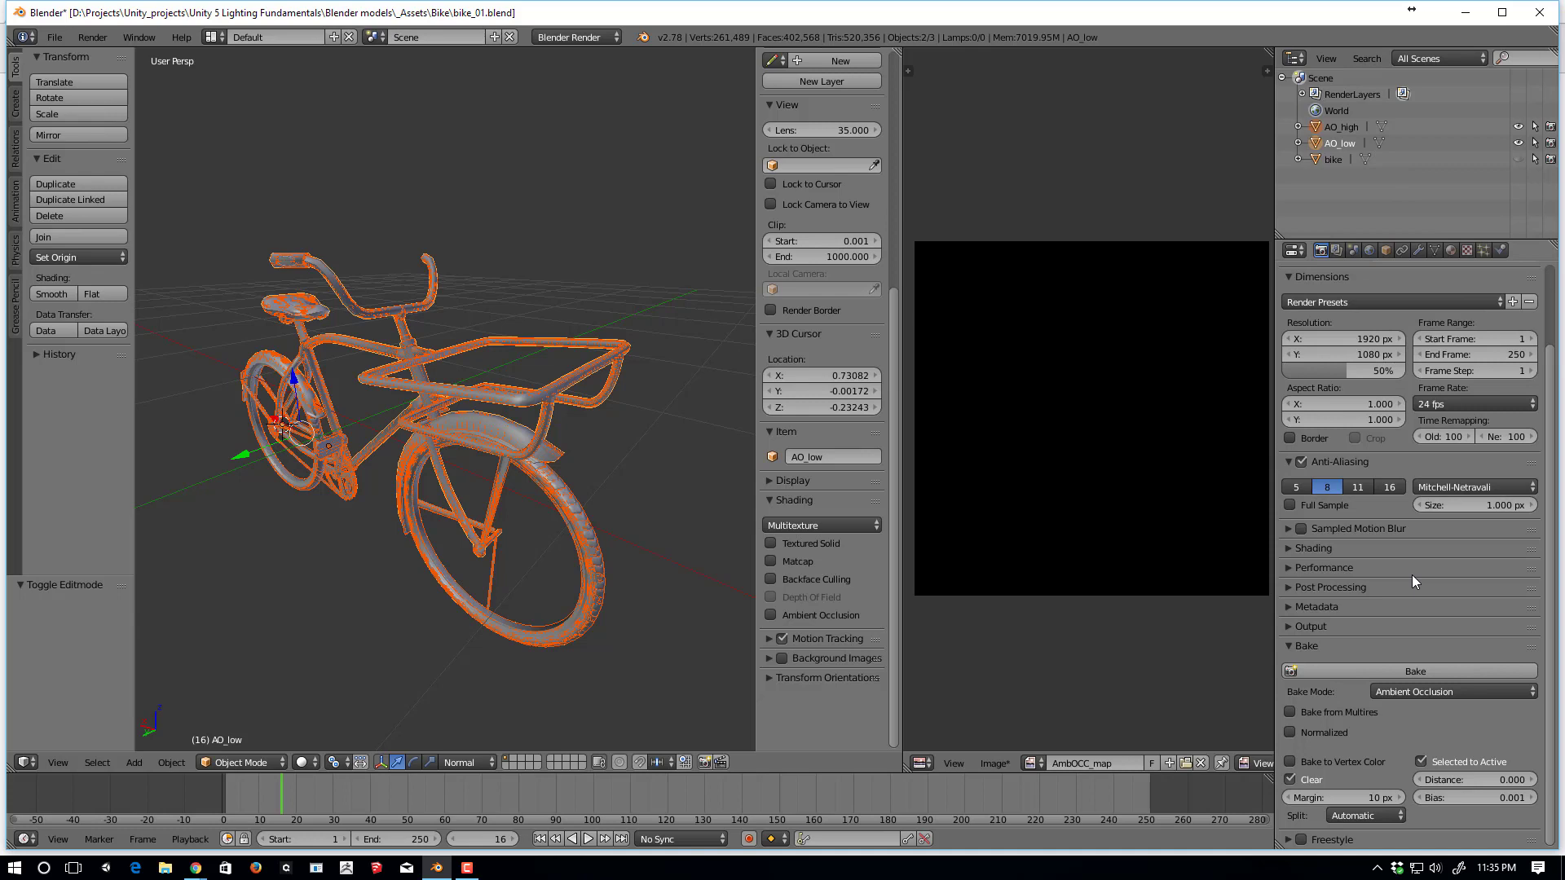
left_click(1423, 674)
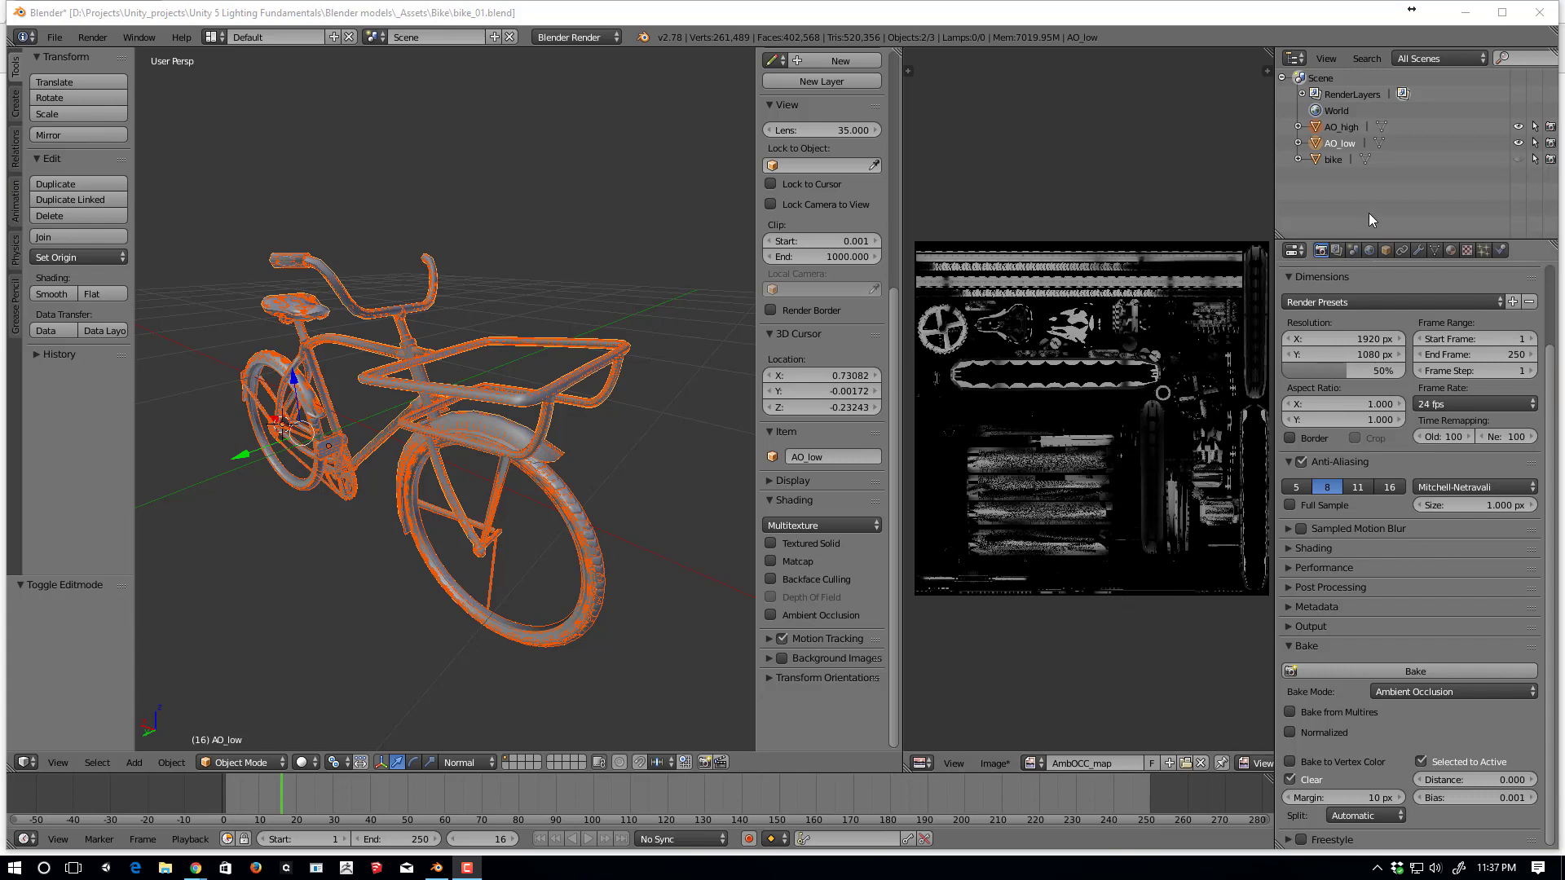
- Hide AO_high and view AO_low in textured shading with the baked AmbOCC_map occlusion
left_click(1518, 127)
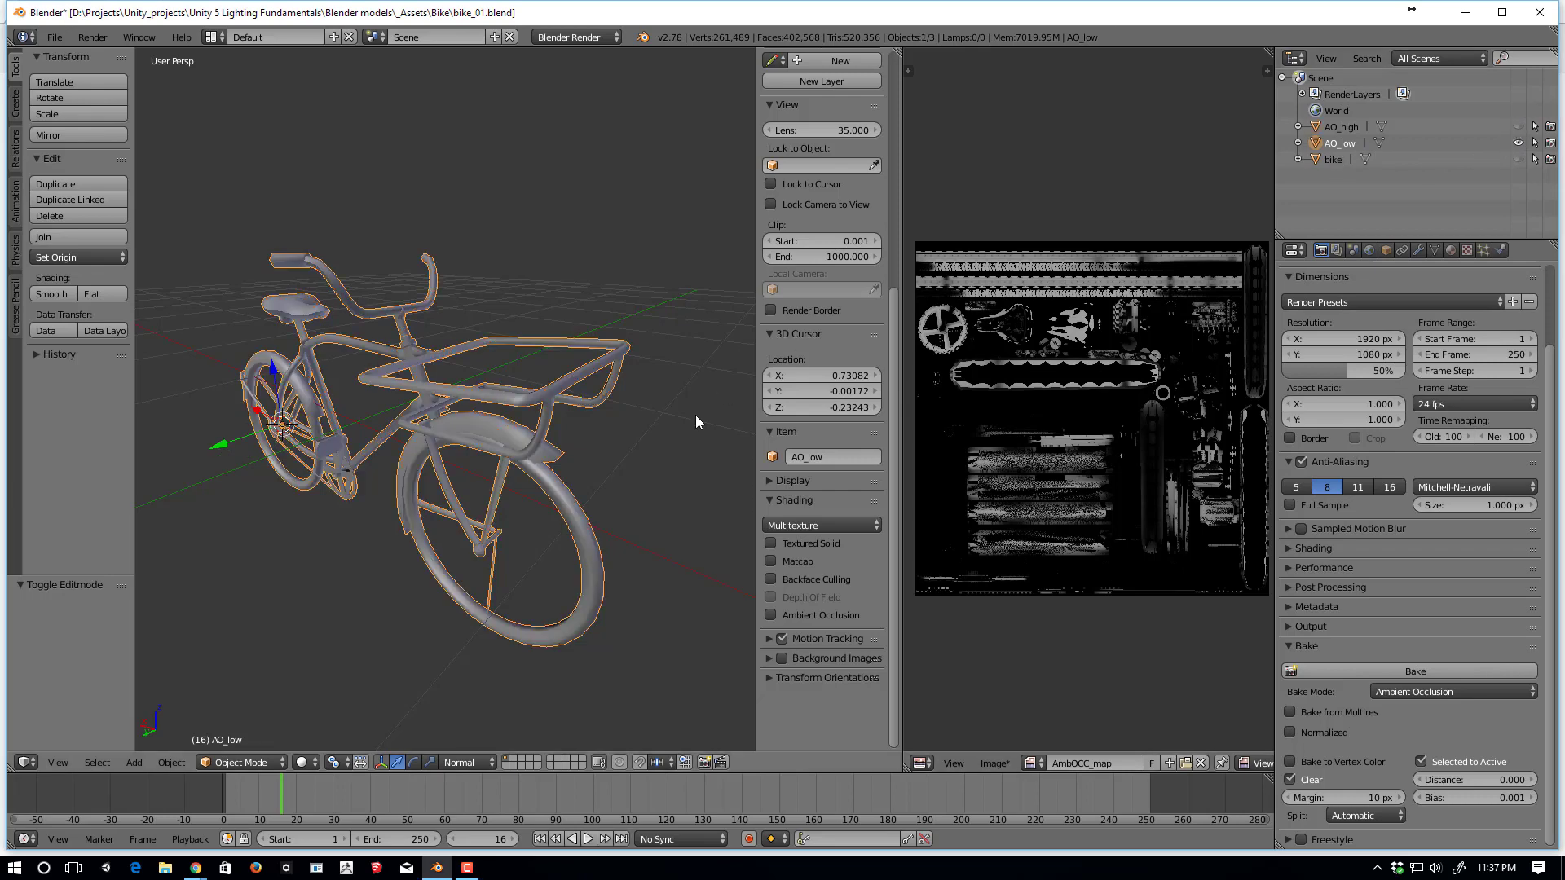
middle_click_drag(696, 417, 656, 437)
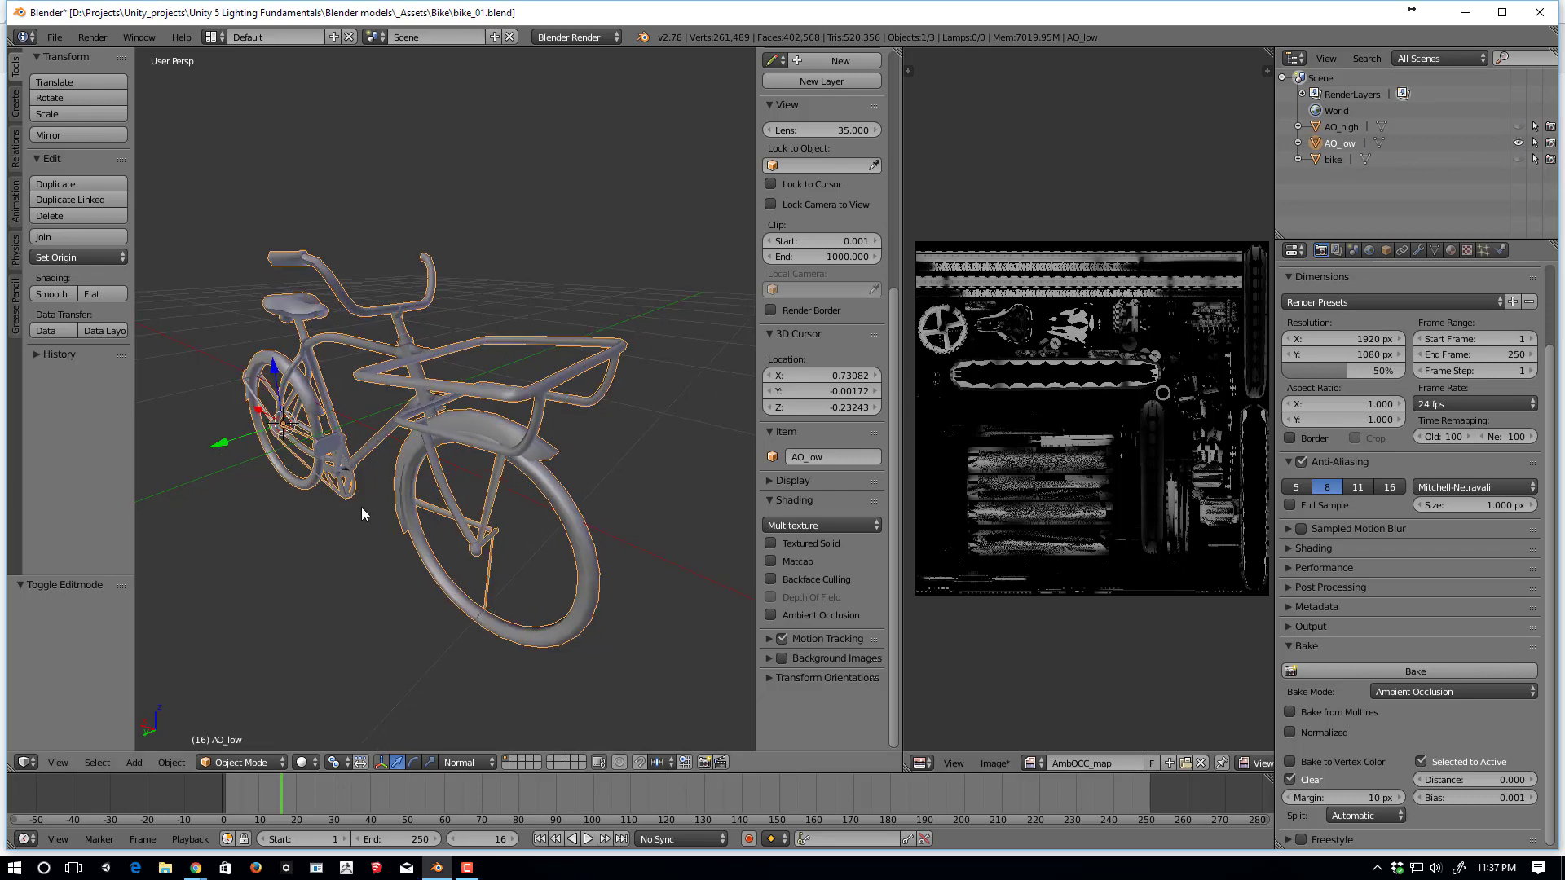
key("alt+z")
mouse_move(481, 514)
middle_mouse_down()
mouse_move(556, 476)
mouse_move(388, 486)
mouse_move(451, 490)
mouse_move(489, 531)
mouse_move(514, 516)
mouse_move(502, 530)
middle_mouse_up()
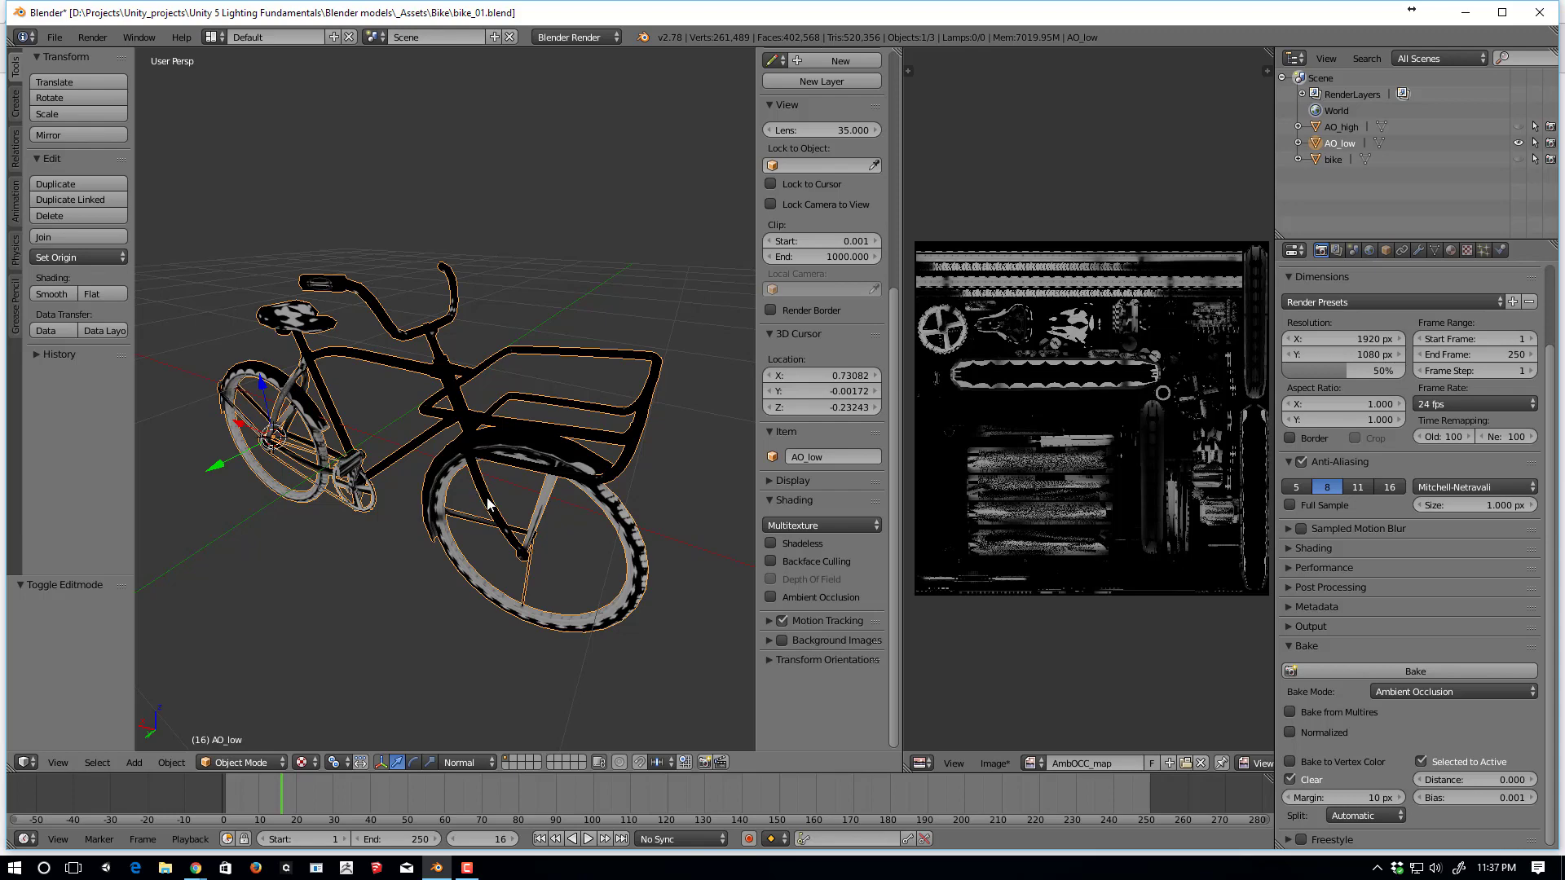
mouse_move(515, 536)
middle_mouse_down()
mouse_move(472, 530)
mouse_move(515, 532)
middle_mouse_up()
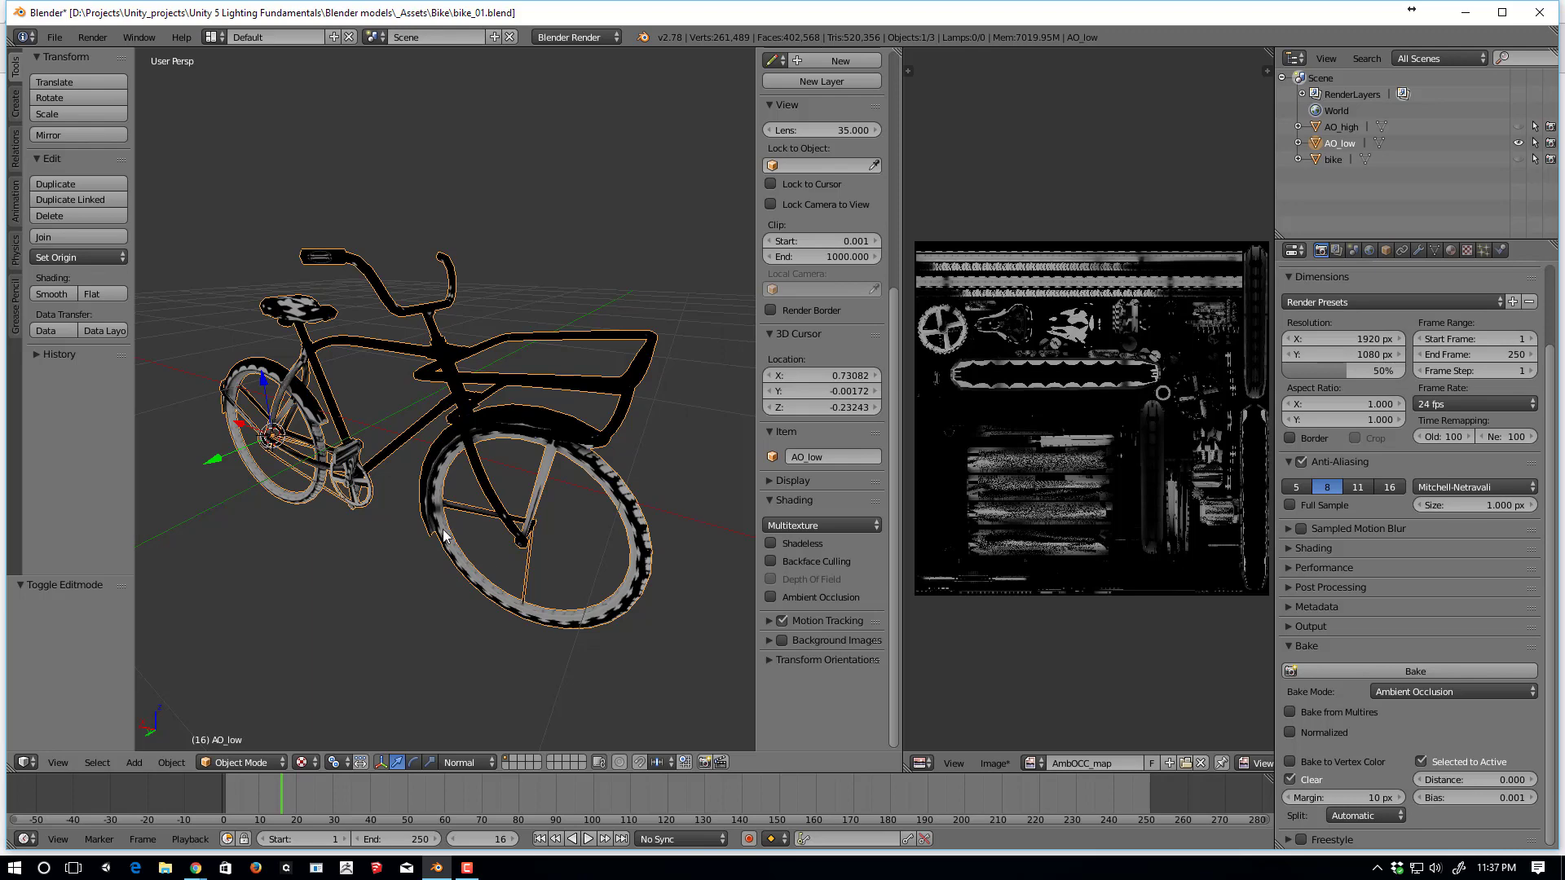
middle_click_drag(398, 528, 441, 518)
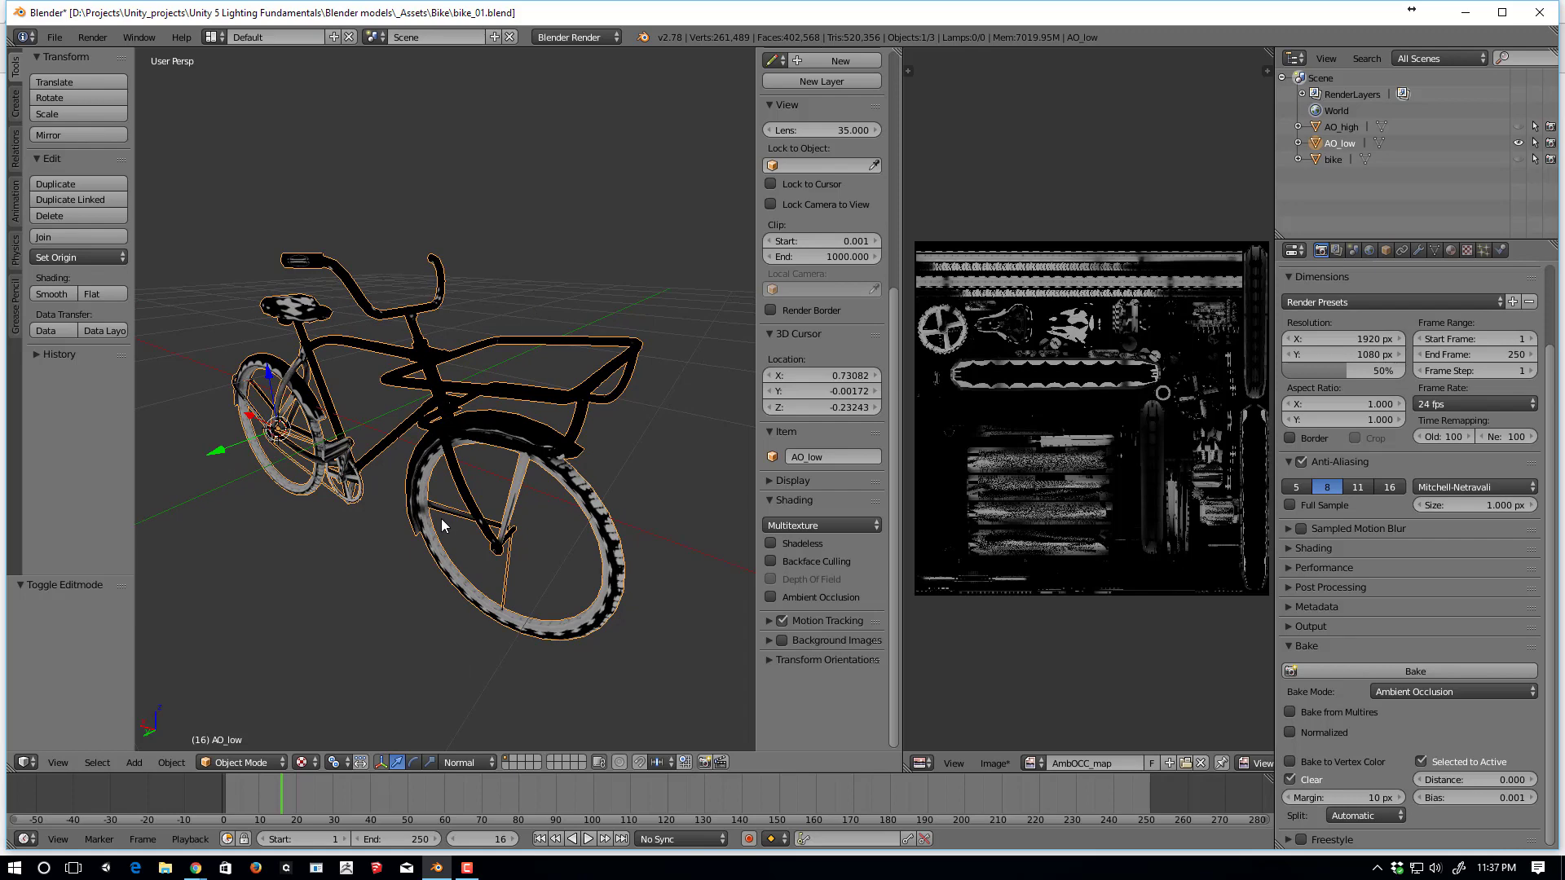
middle_click_drag(441, 518, 450, 523)
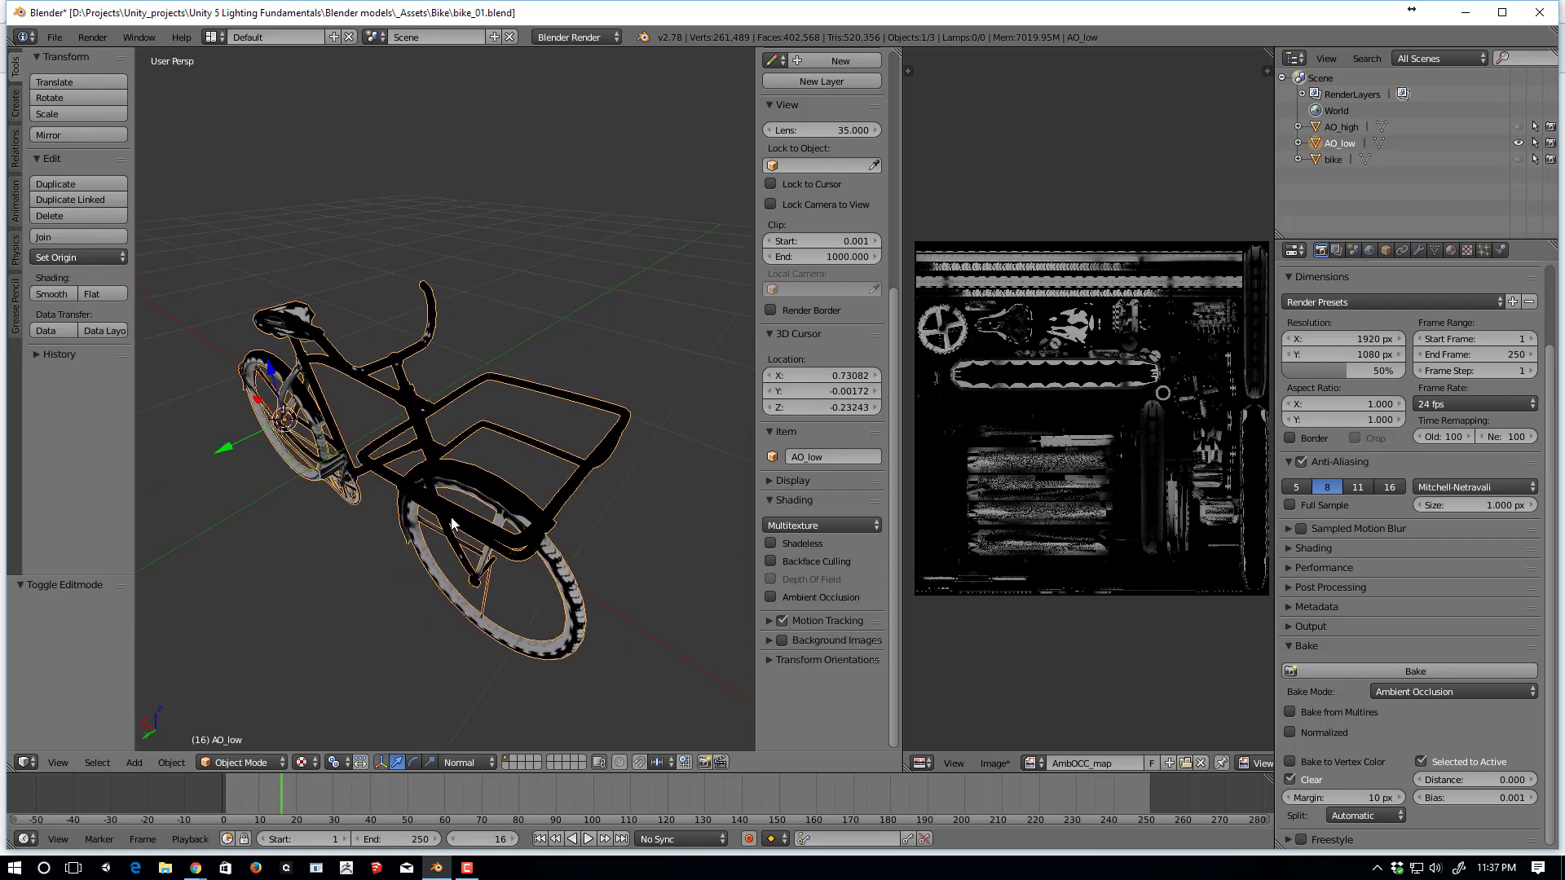
middle_click_drag(410, 471, 412, 412)
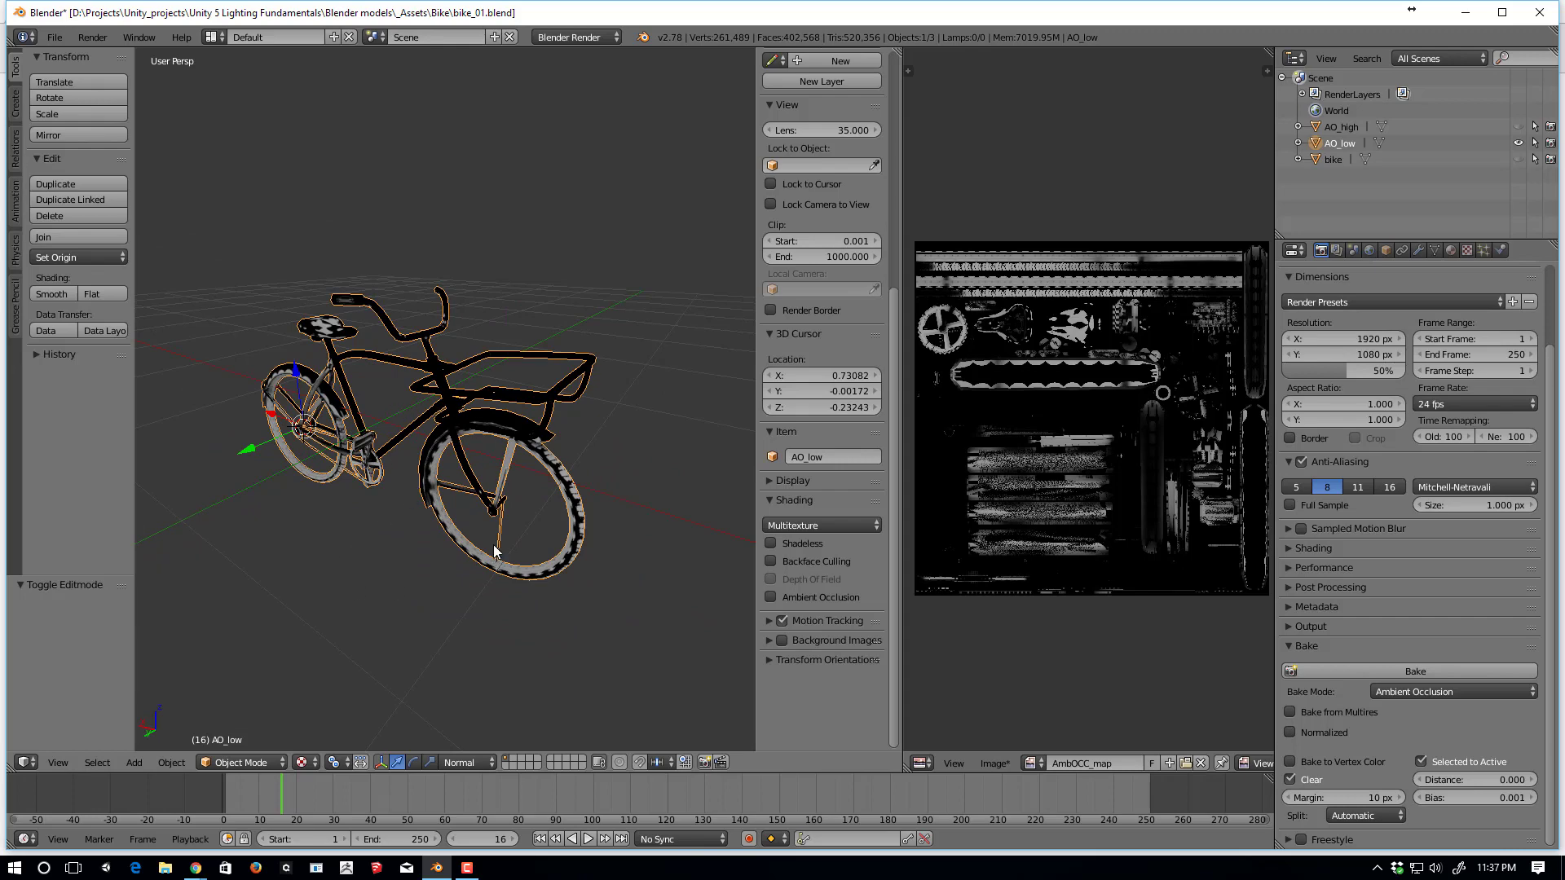
middle_click_drag(490, 539, 427, 481)
scroll(447, 505, "up", 4)
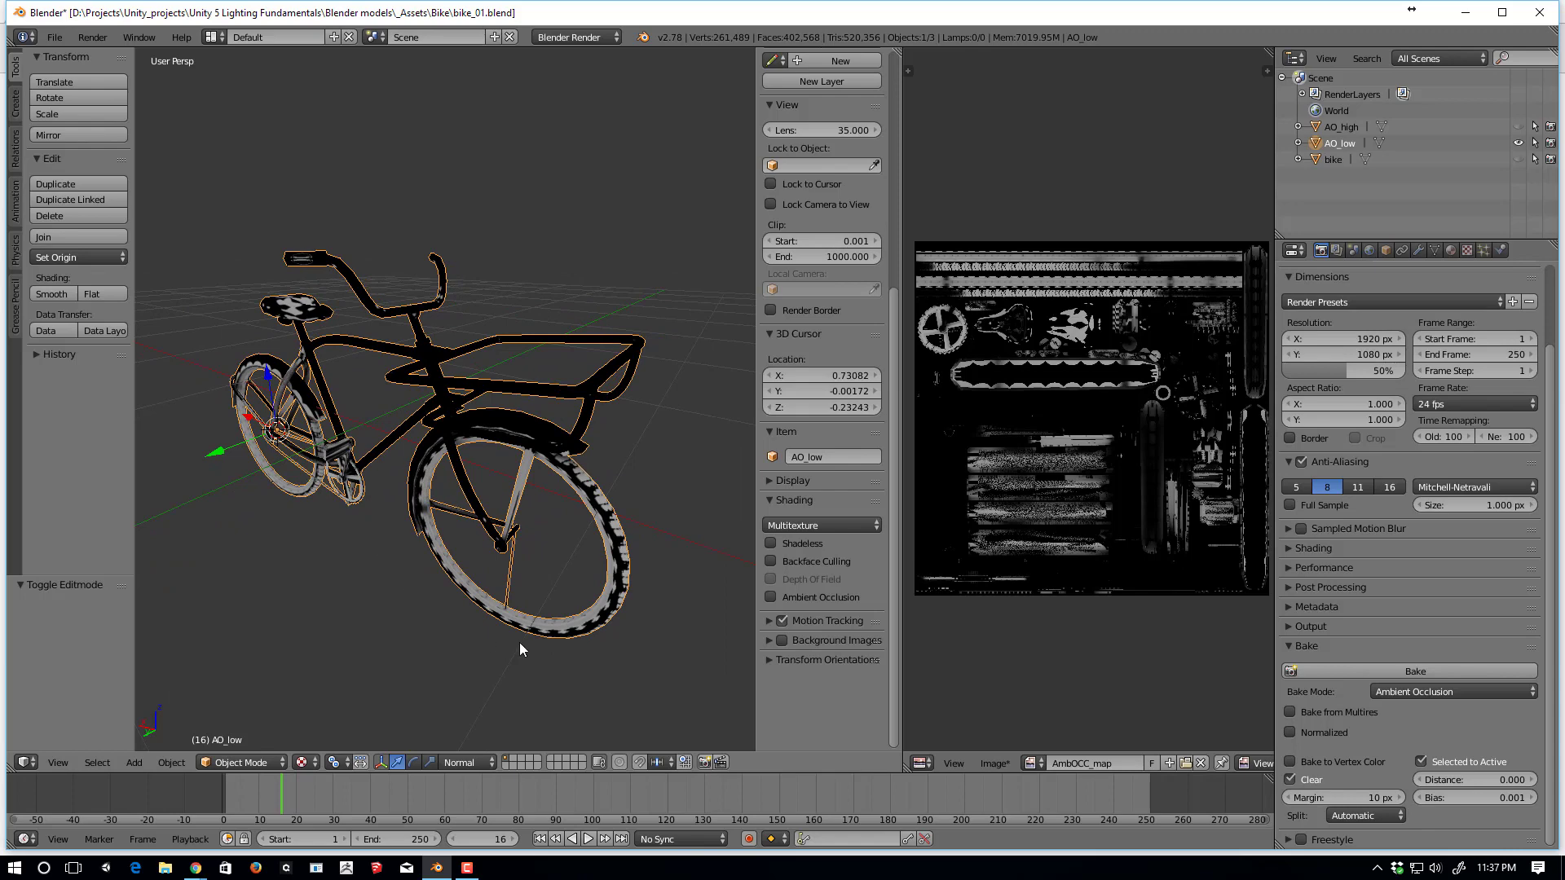
middle_click_drag(428, 561, 345, 423)
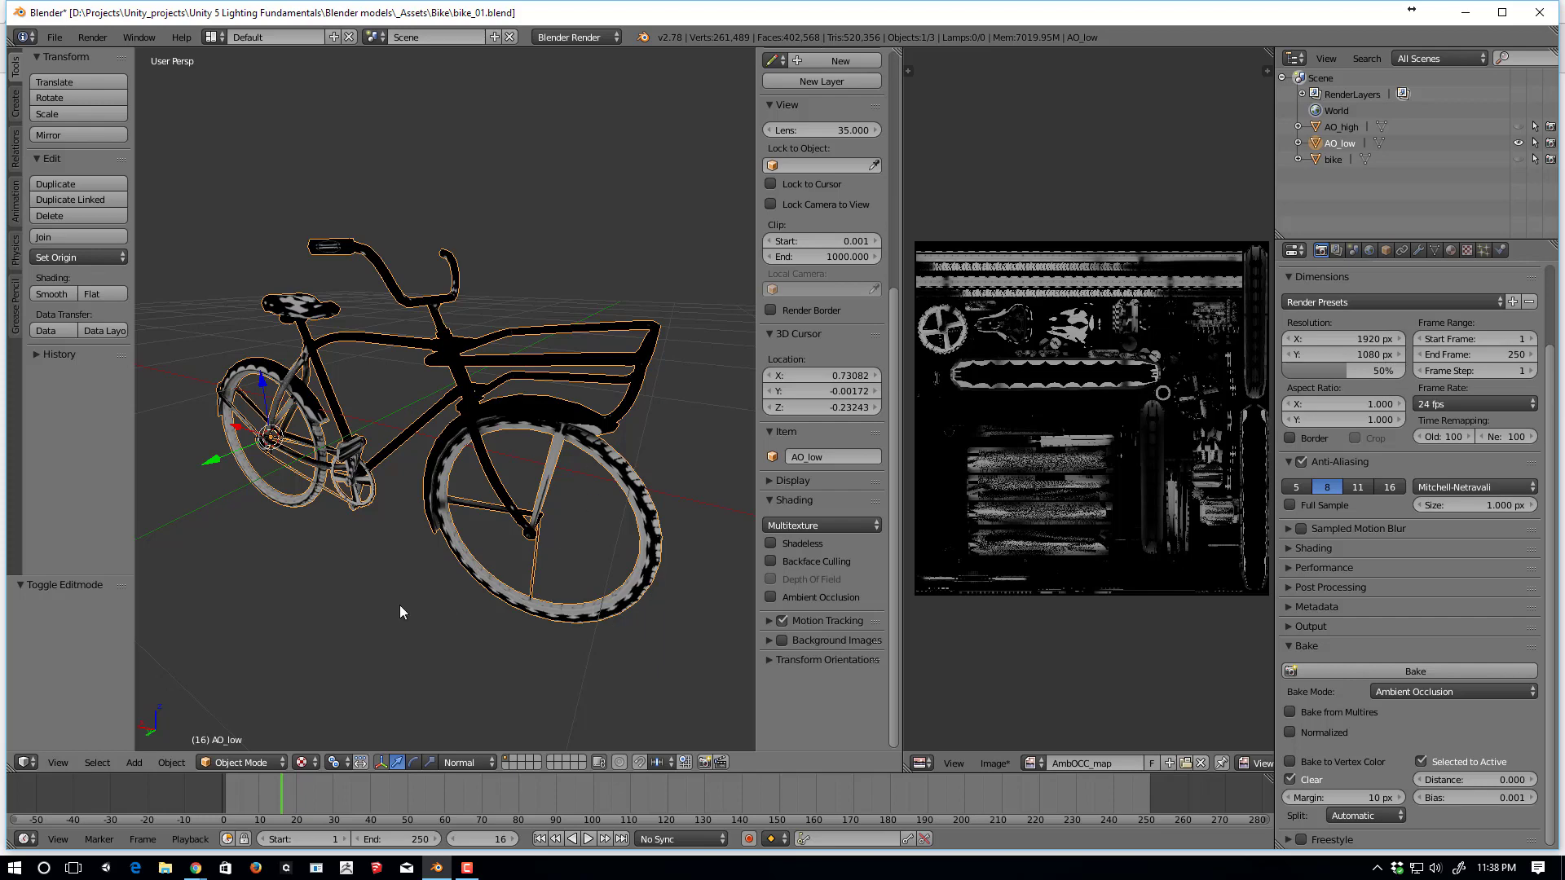
middle_click_drag(435, 559, 403, 550)
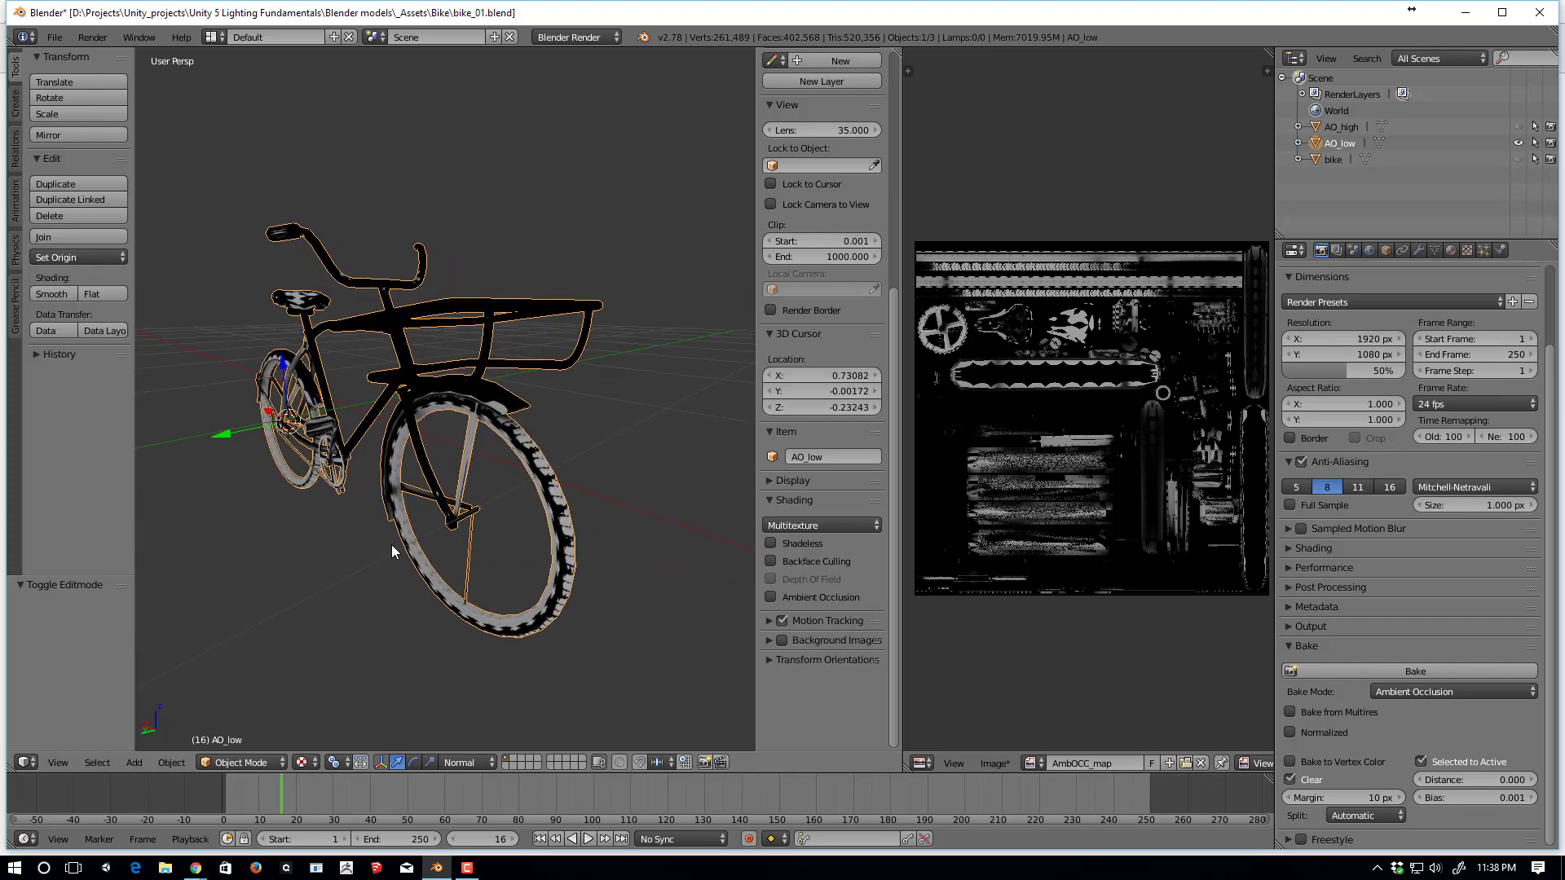